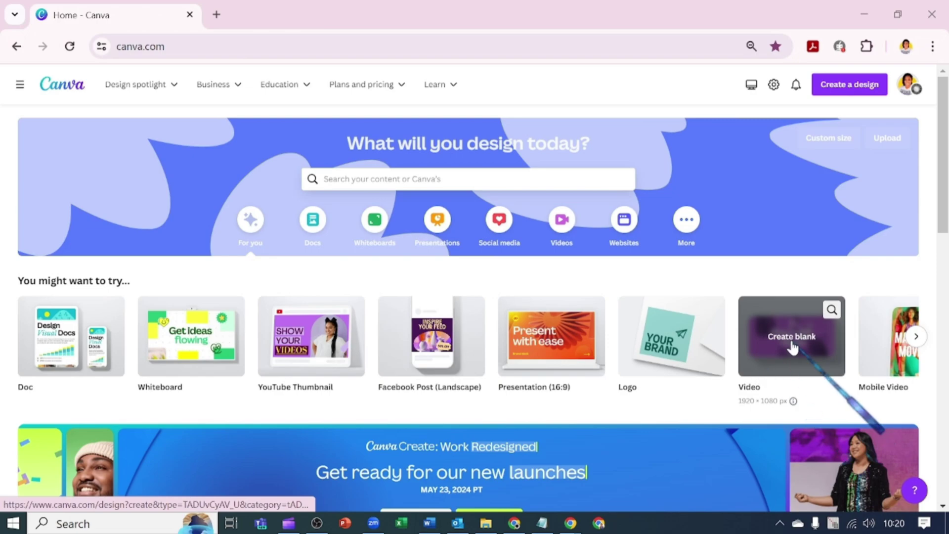
# Create a blank 1920×1080 video design and show the uploaded images library.
pyautogui.click(793, 346)
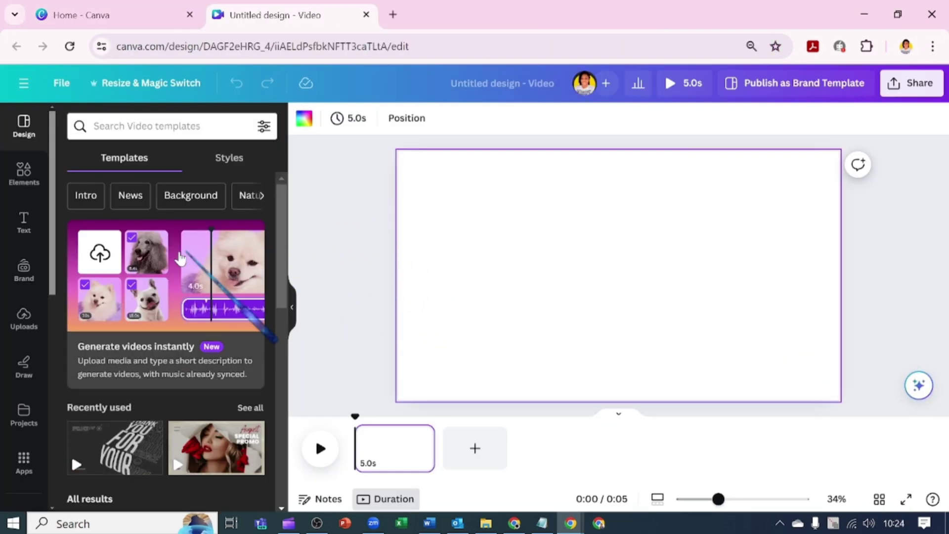
pyautogui.click(24, 317)
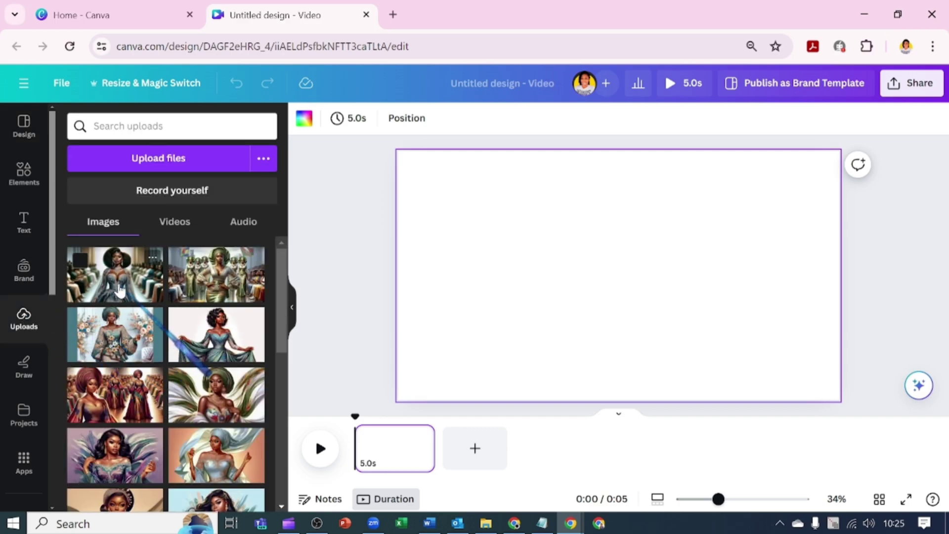
# Add ten uploaded fashion images (gowns, geles, headwrap, feathers) to the page and select them all.
pyautogui.click(105, 296)
pyautogui.click(203, 290)
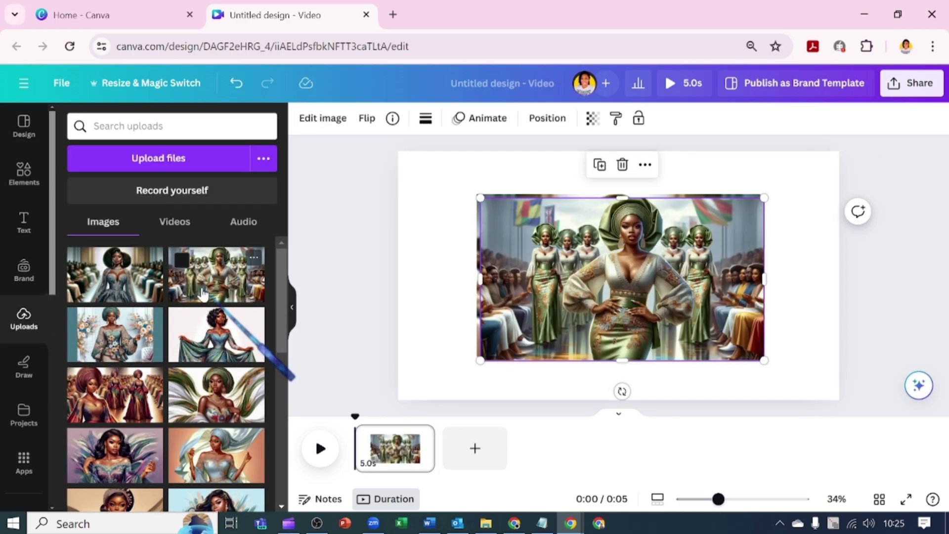
pyautogui.click(197, 330)
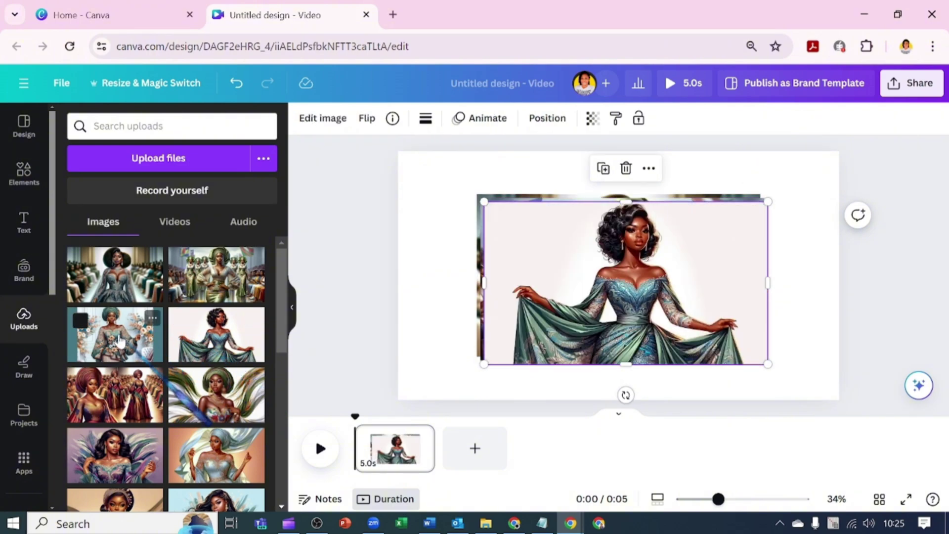
pyautogui.click(121, 346)
pyautogui.click(128, 396)
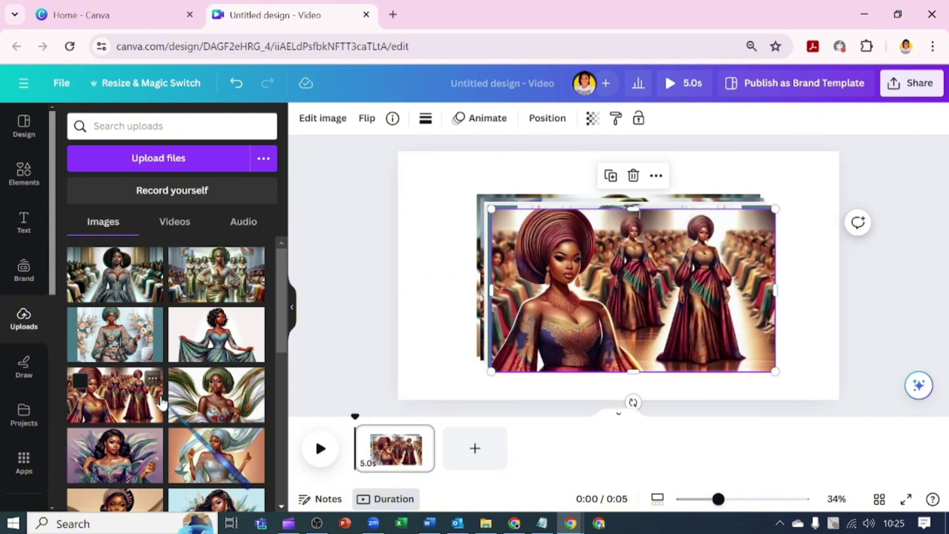
pyautogui.click(185, 405)
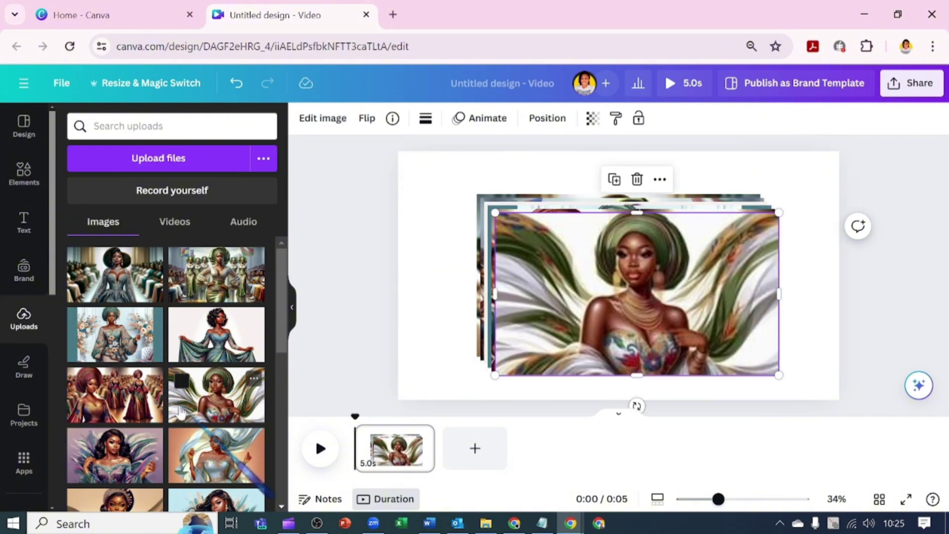
pyautogui.click(119, 455)
pyautogui.click(230, 467)
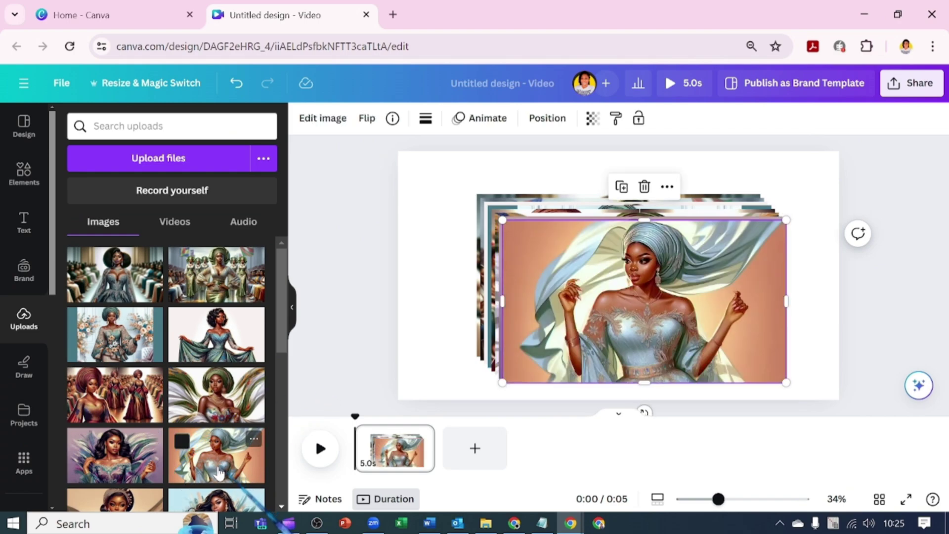
pyautogui.click(129, 504)
pyautogui.click(216, 500)
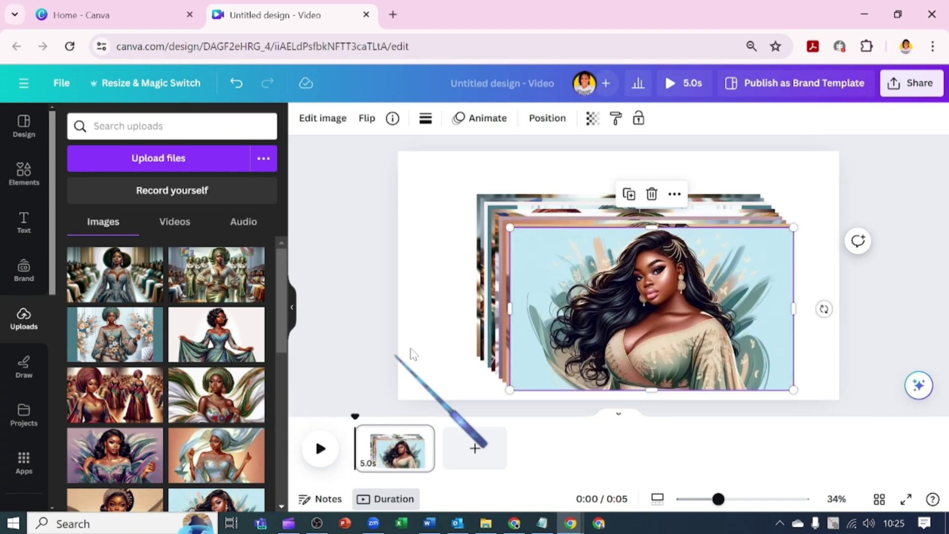
pyautogui.moveTo(446, 301); pyautogui.dragTo(541, 272)
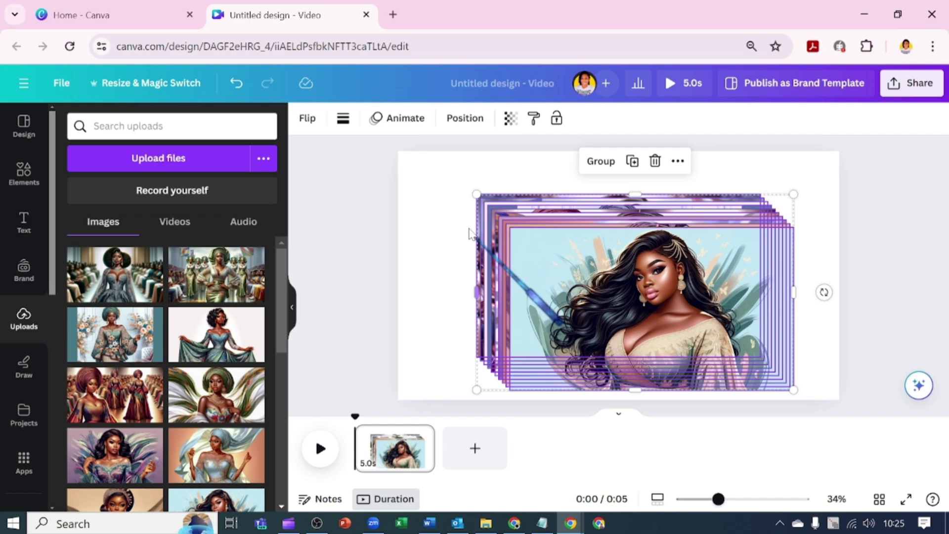
# Align the stacked images to centre and middle, then shrink them to about 202.6×115.8 px.
pyautogui.click(465, 119)
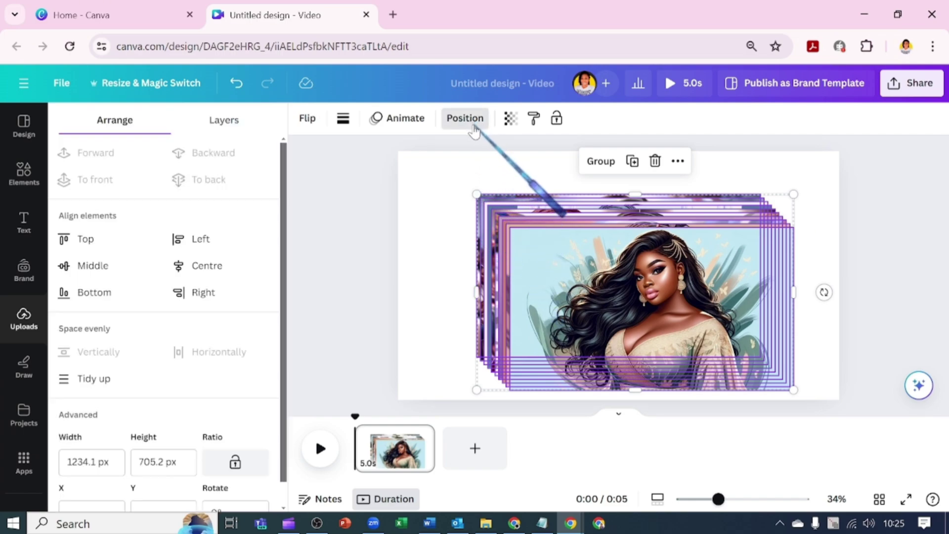
pyautogui.click(212, 265)
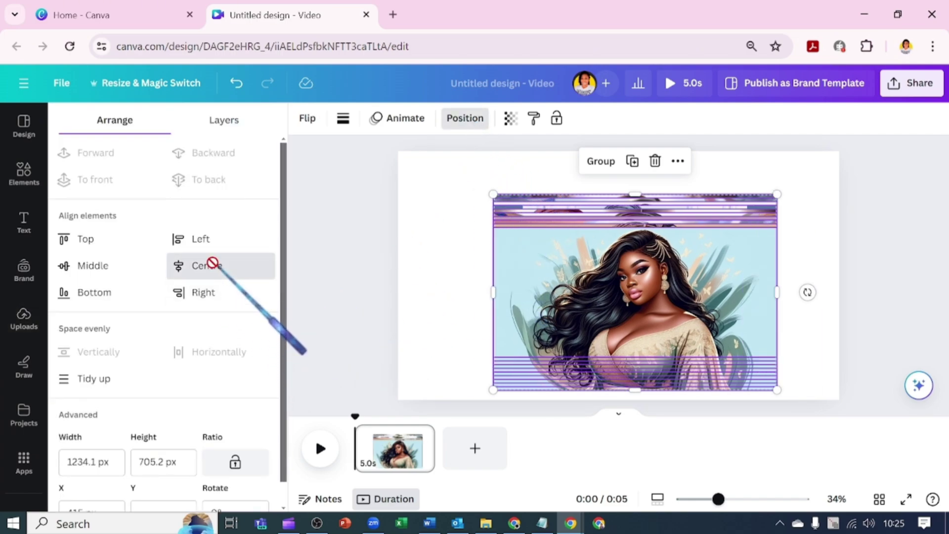
pyautogui.click(120, 264)
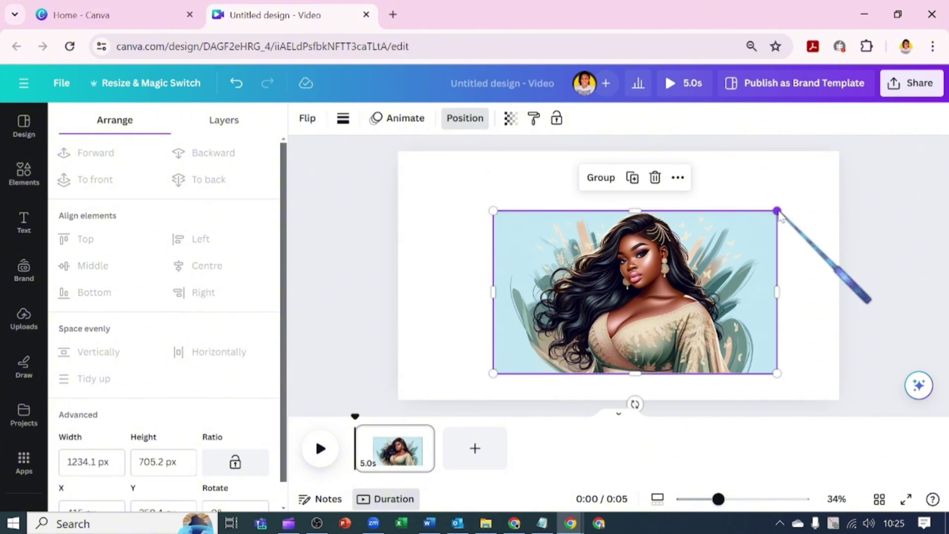
pyautogui.moveTo(777, 211); pyautogui.dragTo(472, 271)
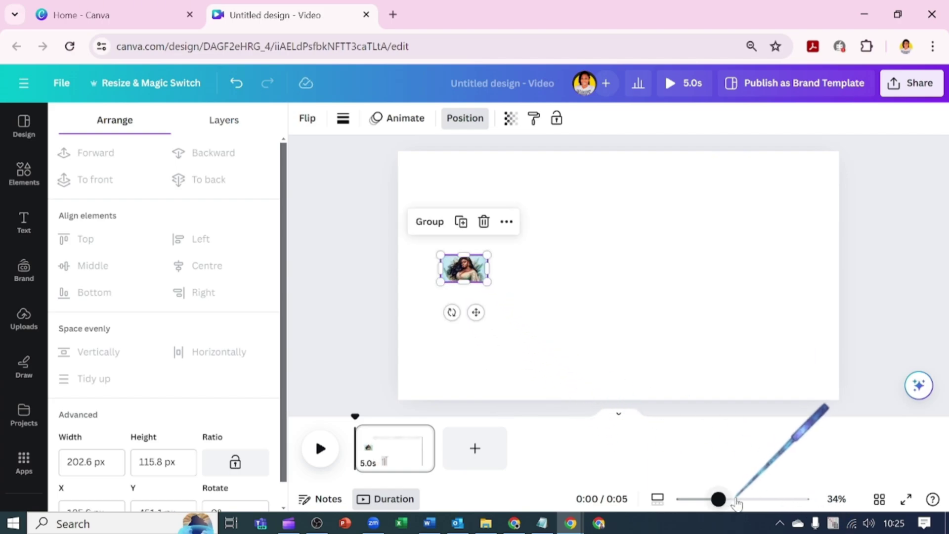
# At 64% editor zoom and 67% browser zoom, move the image stack right to about X 477 px.
pyautogui.moveTo(718, 498); pyautogui.dragTo(739, 499)
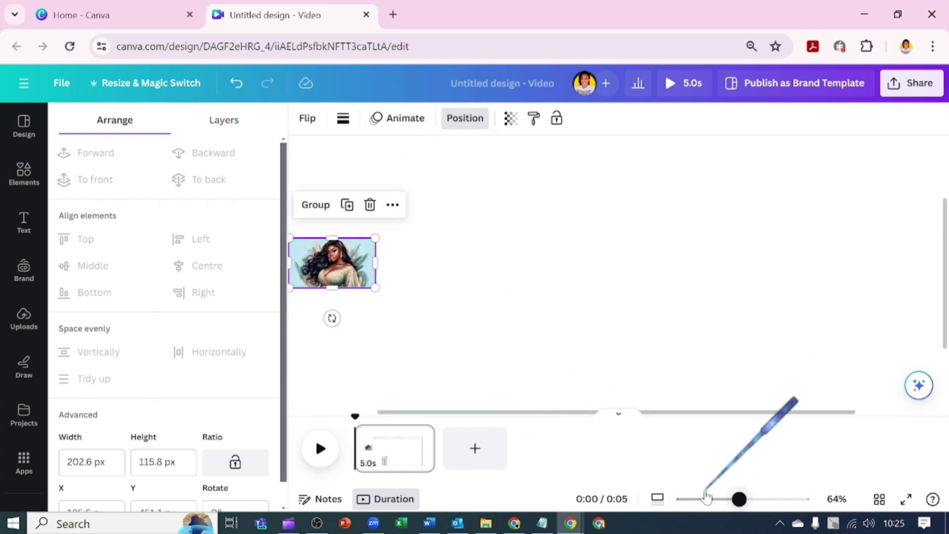
pyautogui.click(750, 47)
pyautogui.click(690, 79)
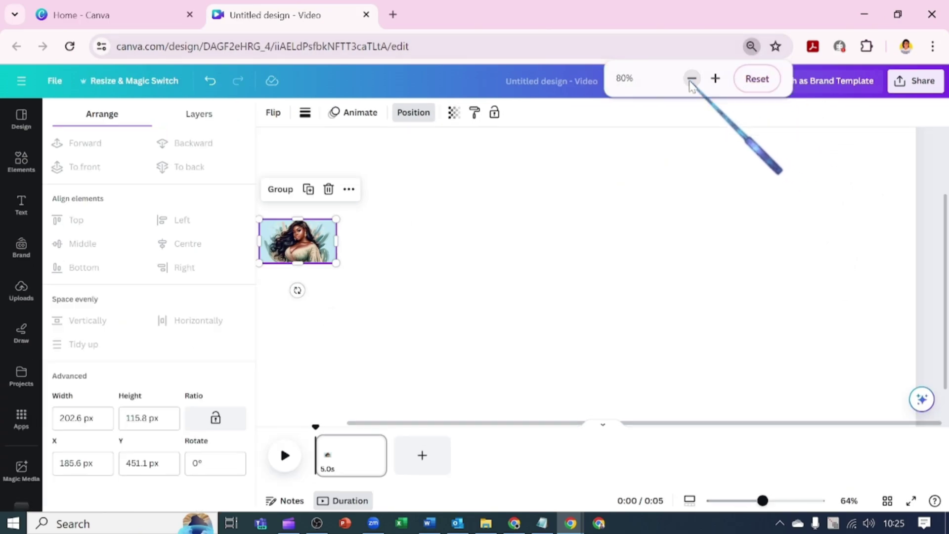
pyautogui.click(691, 79)
pyautogui.click(691, 79)
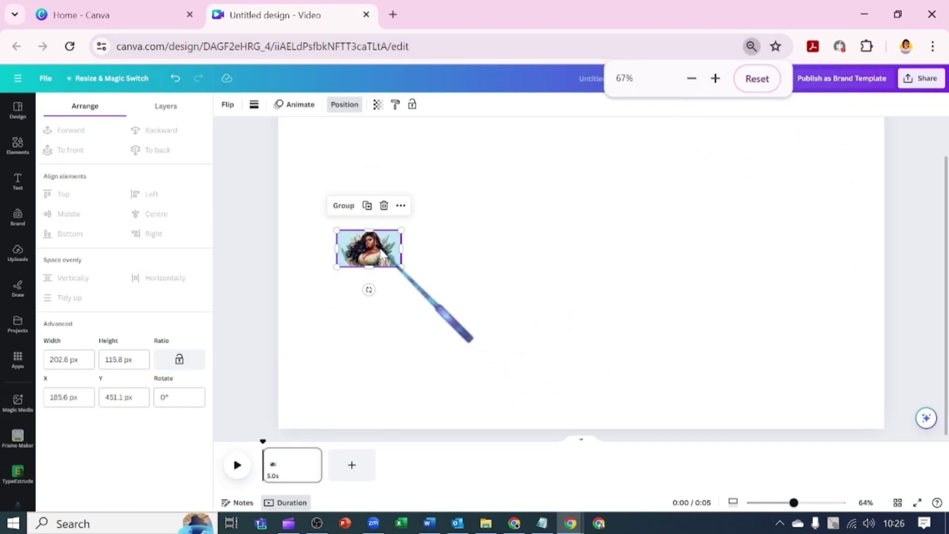
pyautogui.moveTo(383, 254); pyautogui.dragTo(333, 270)
# Move the top image to the page's right side, then space all images evenly and align their middles.
pyautogui.click(454, 303)
pyautogui.click(477, 267)
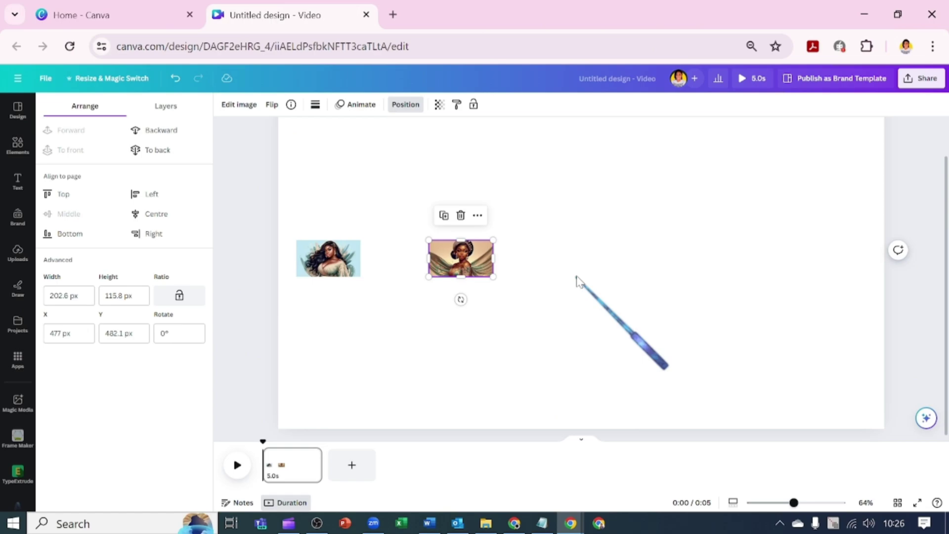
pyautogui.moveTo(471, 266); pyautogui.dragTo(815, 259)
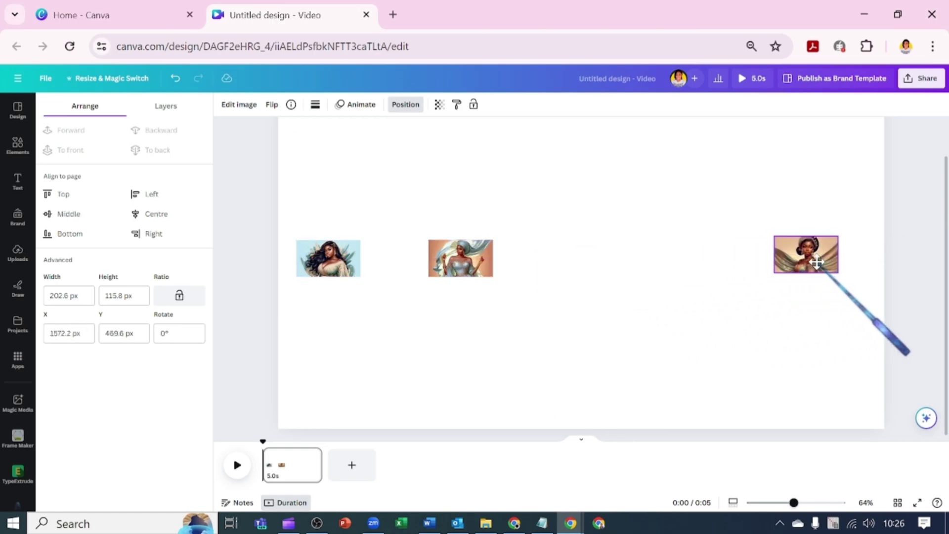
pyautogui.moveTo(271, 260); pyautogui.dragTo(840, 287)
pyautogui.click(136, 281)
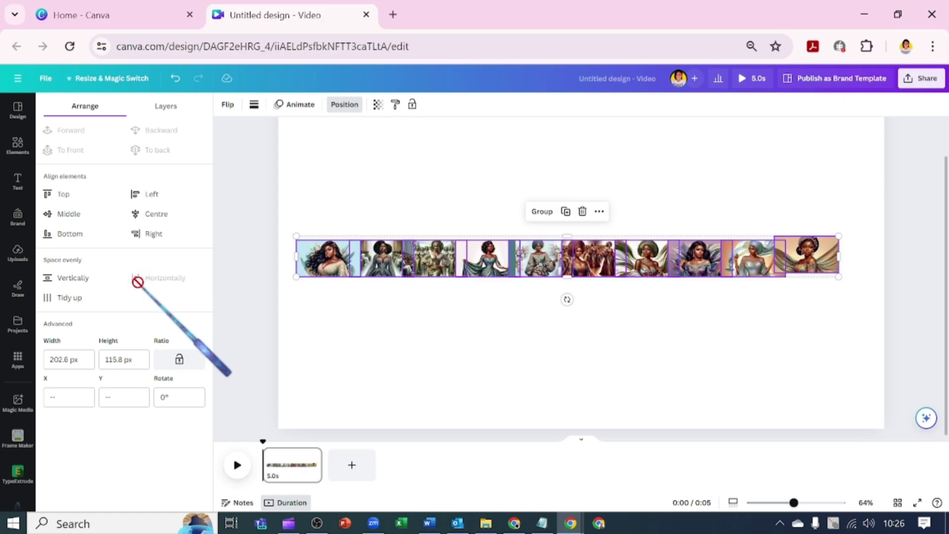
pyautogui.click(92, 213)
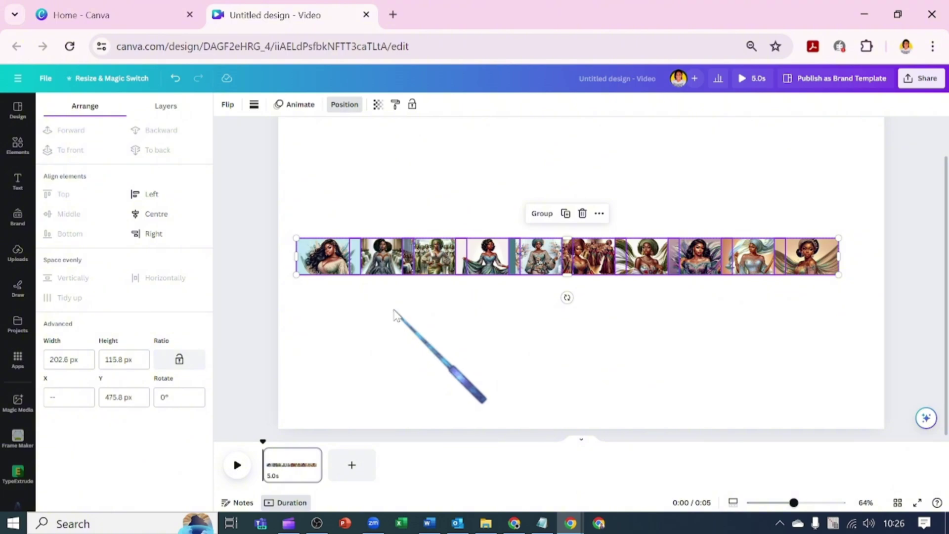
# Move the first image to the strip's right end and space the row evenly again.
pyautogui.click(394, 314)
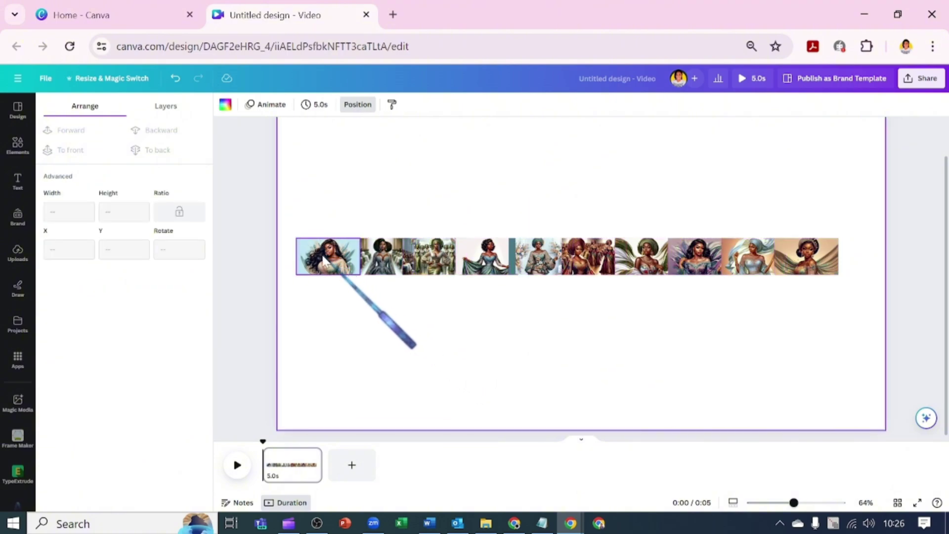
pyautogui.moveTo(324, 260); pyautogui.dragTo(312, 256)
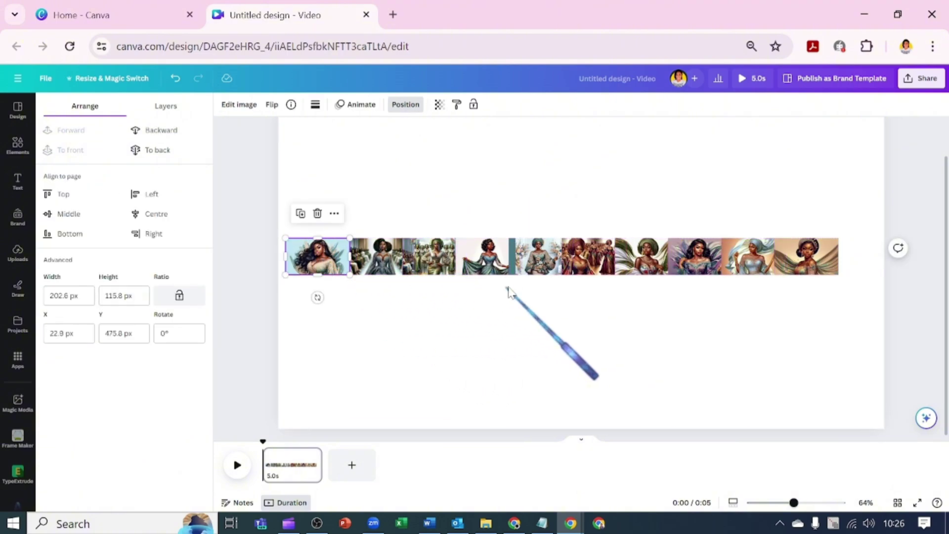
pyautogui.moveTo(711, 286); pyautogui.dragTo(833, 254)
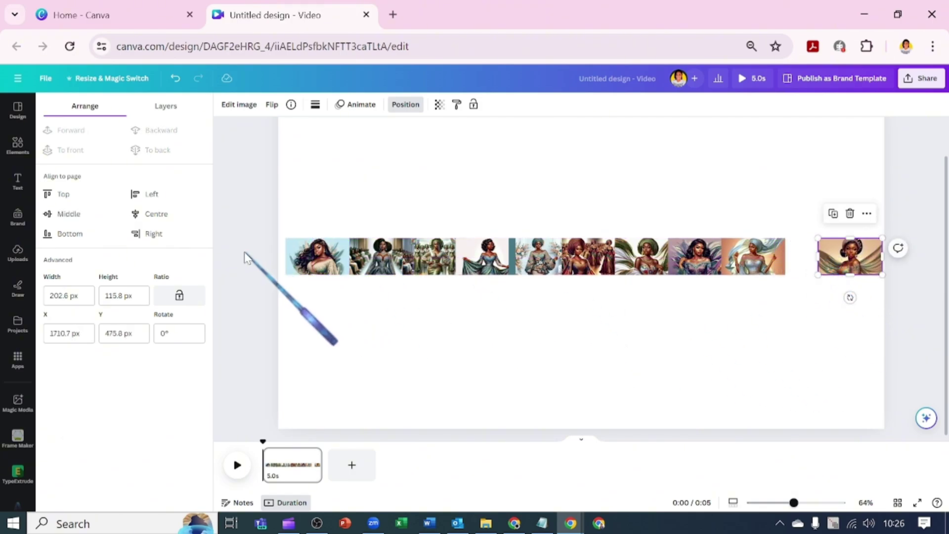
pyautogui.moveTo(244, 252); pyautogui.dragTo(818, 253)
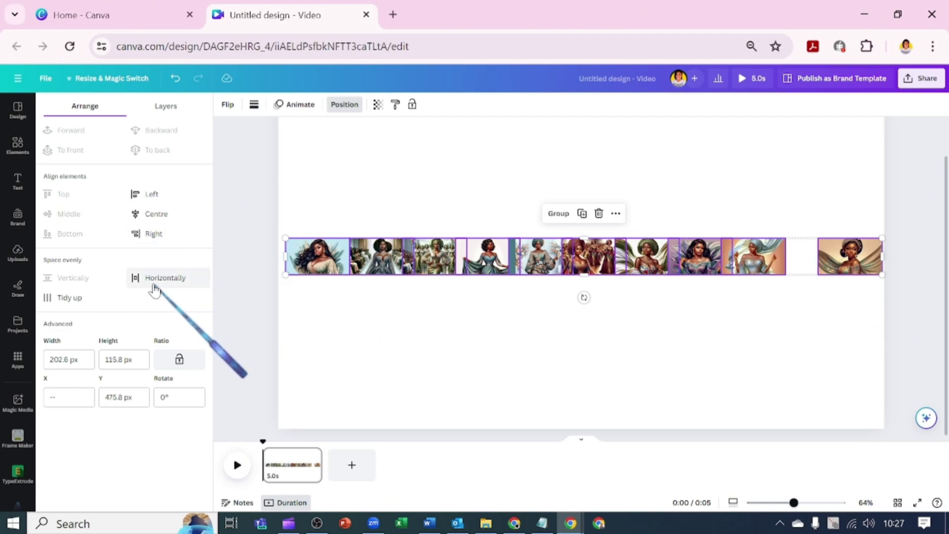
pyautogui.click(153, 277)
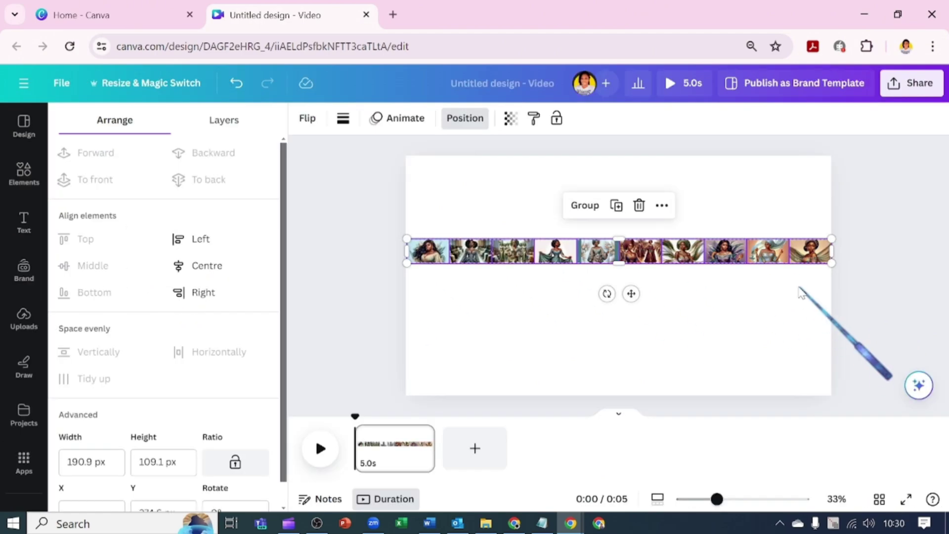
# Select all ten strip images and space them evenly horizontally.
pyautogui.click(821, 277)
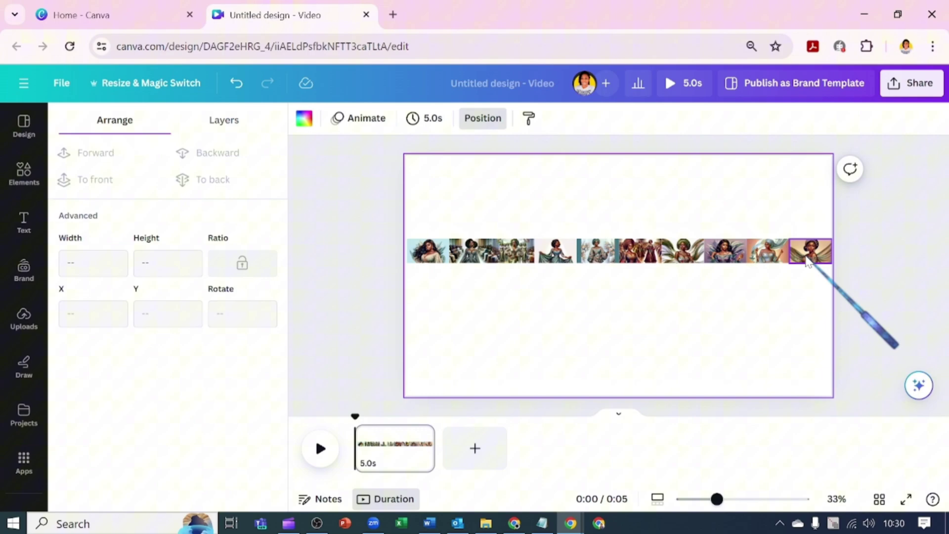
pyautogui.click(797, 252)
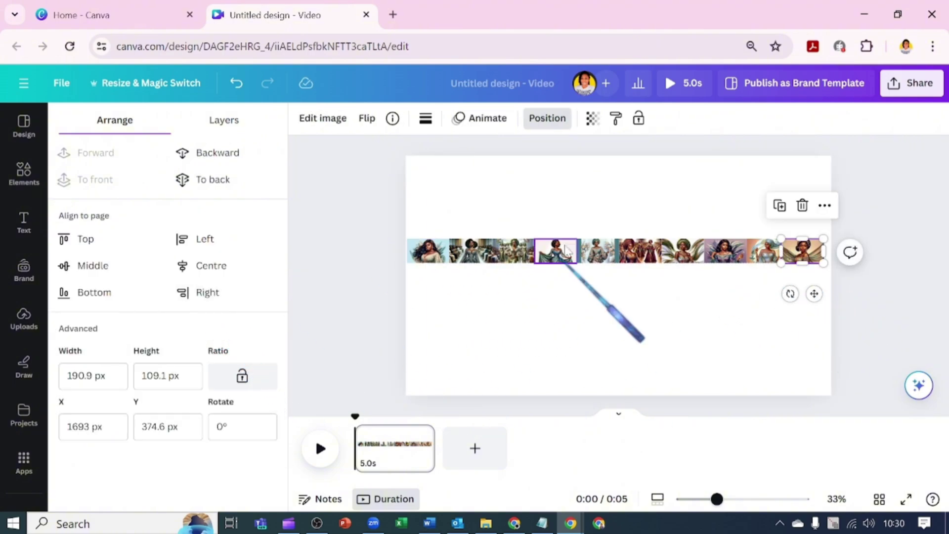
pyautogui.moveTo(388, 249); pyautogui.dragTo(821, 260)
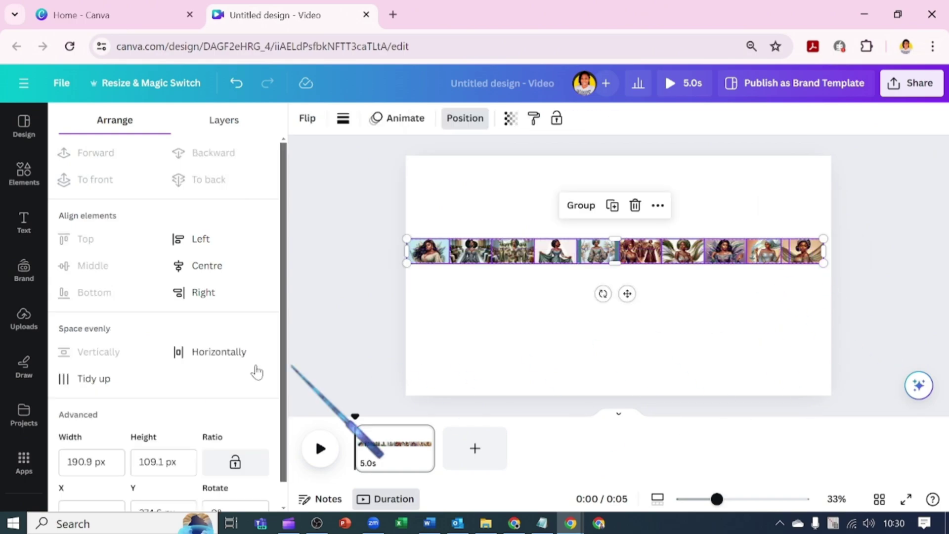
pyautogui.click(222, 353)
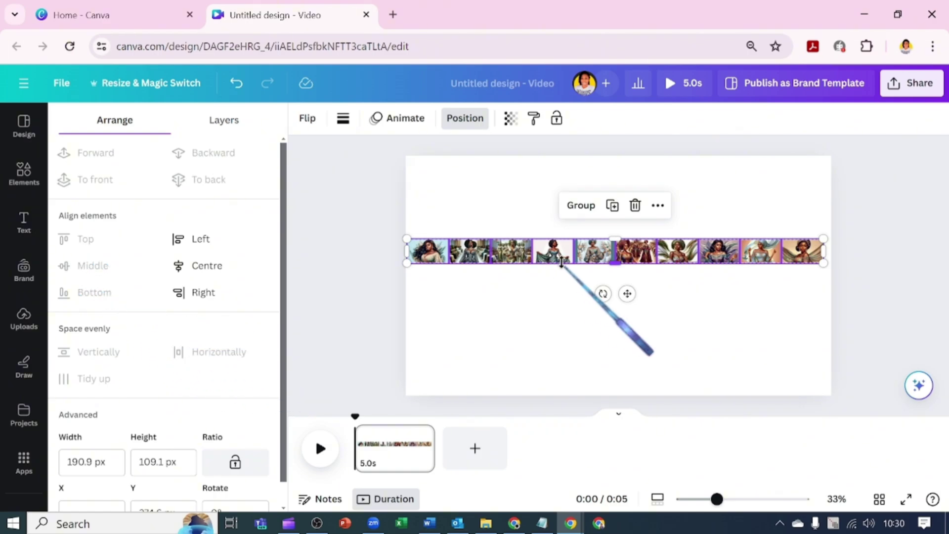
# Group the strip images and, at 18% zoom, begin enlarging the group and shifting it left.
pyautogui.click(581, 204)
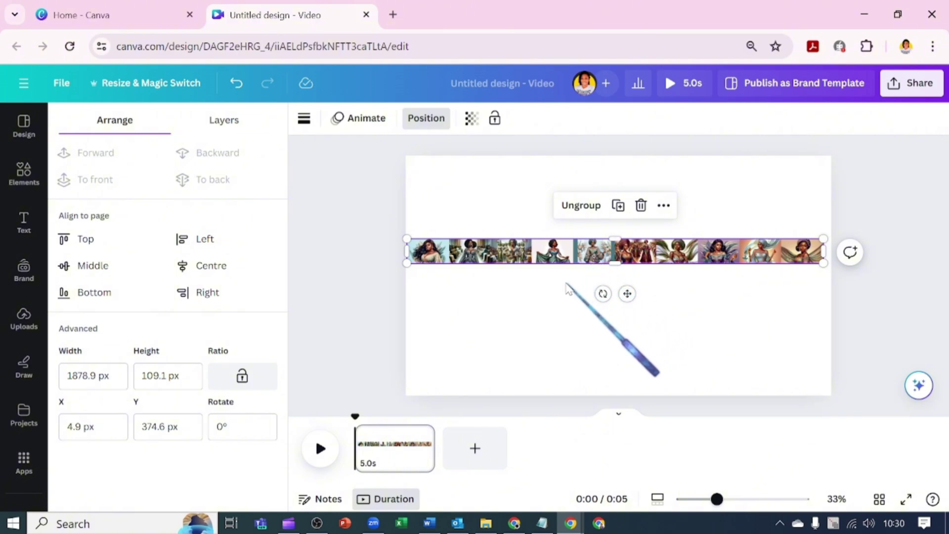
pyautogui.moveTo(586, 256); pyautogui.dragTo(318, 198)
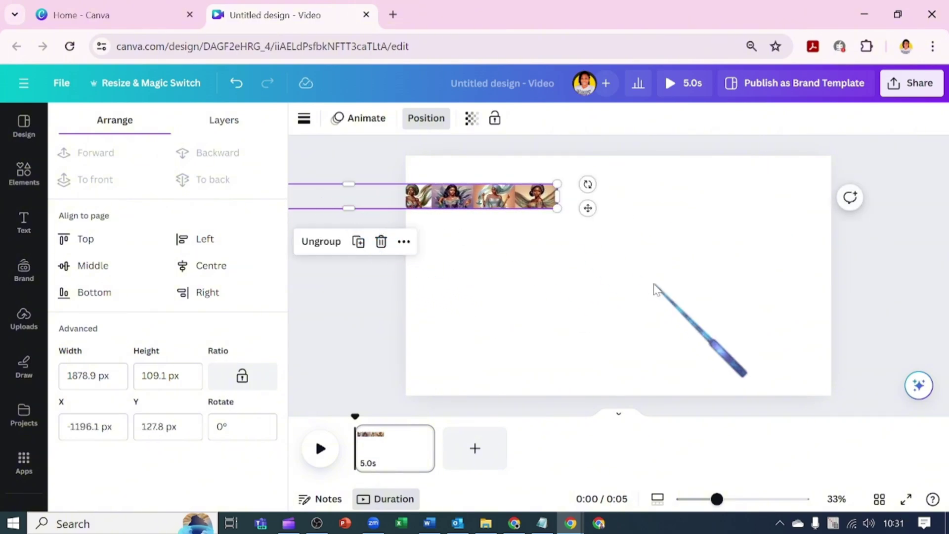
pyautogui.moveTo(556, 209); pyautogui.dragTo(672, 332)
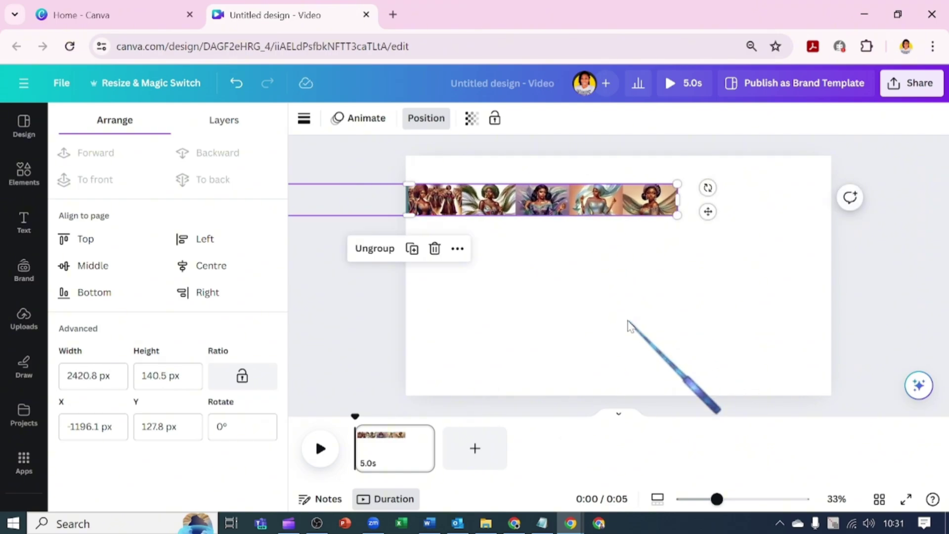
pyautogui.moveTo(716, 500); pyautogui.dragTo(697, 499)
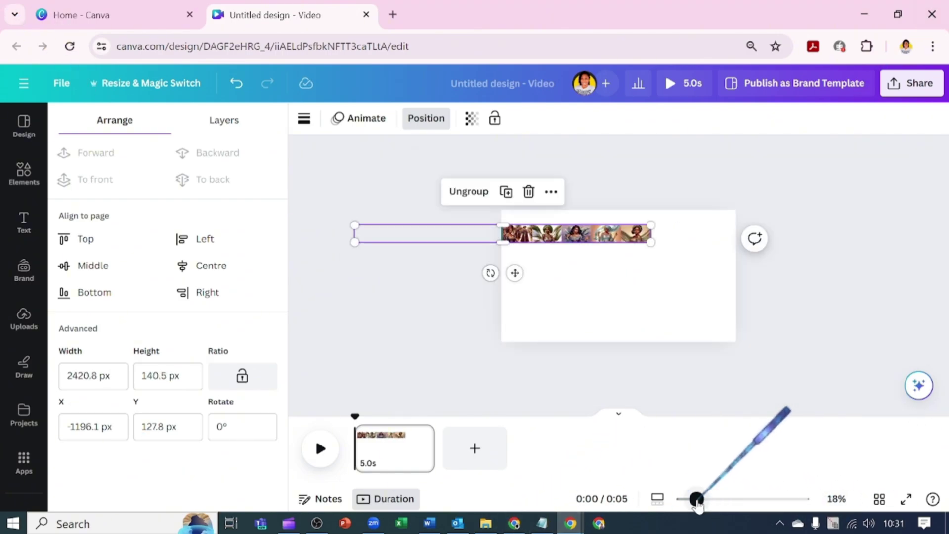
pyautogui.moveTo(623, 240); pyautogui.dragTo(763, 401)
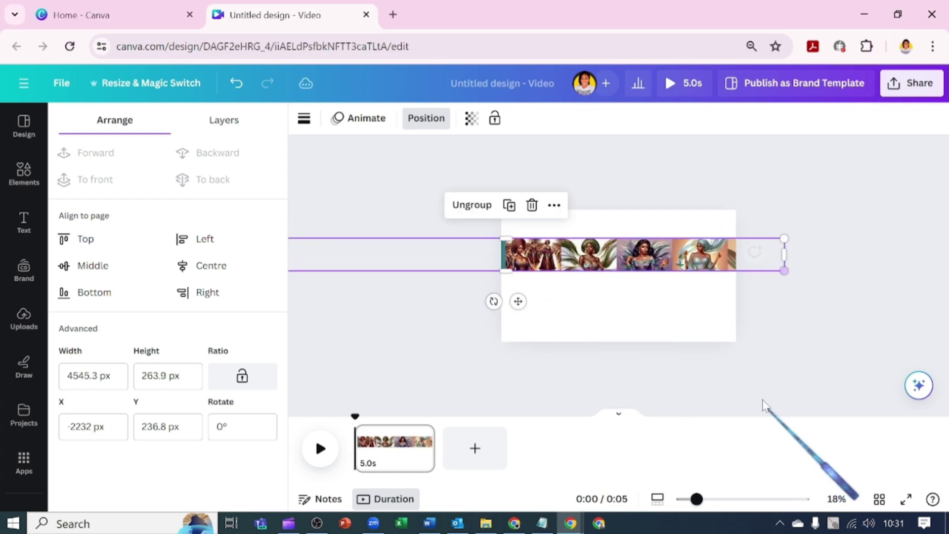
pyautogui.moveTo(670, 264); pyautogui.dragTo(430, 254)
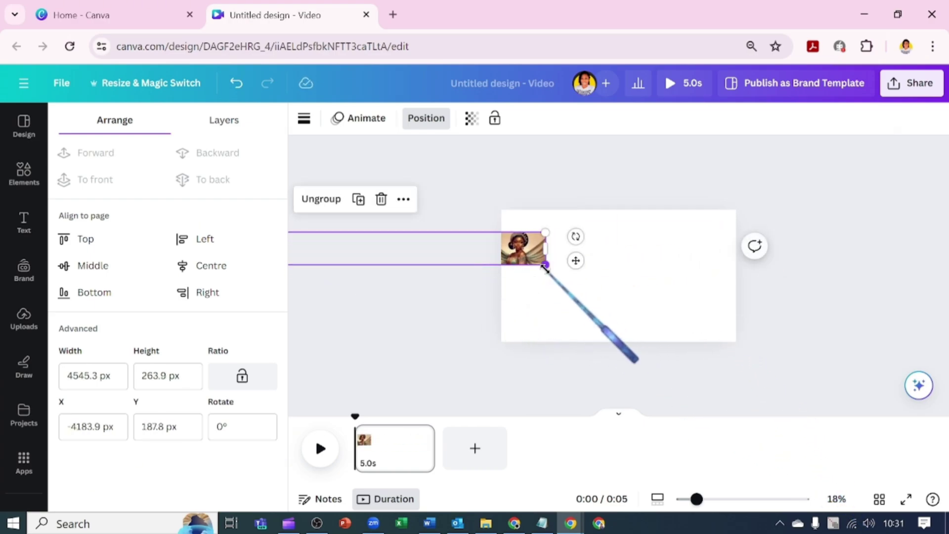
pyautogui.moveTo(547, 264); pyautogui.dragTo(771, 385)
pyautogui.moveTo(683, 287); pyautogui.dragTo(759, 441)
pyautogui.moveTo(651, 257); pyautogui.dragTo(489, 245)
pyautogui.moveTo(609, 278); pyautogui.dragTo(788, 409)
# Scale the strip to about 18563.8×1077.7 px so the beaded gele image fills the page.
pyautogui.moveTo(723, 292); pyautogui.dragTo(531, 255)
pyautogui.moveTo(634, 277); pyautogui.dragTo(869, 462)
pyautogui.moveTo(695, 271); pyautogui.dragTo(428, 254)
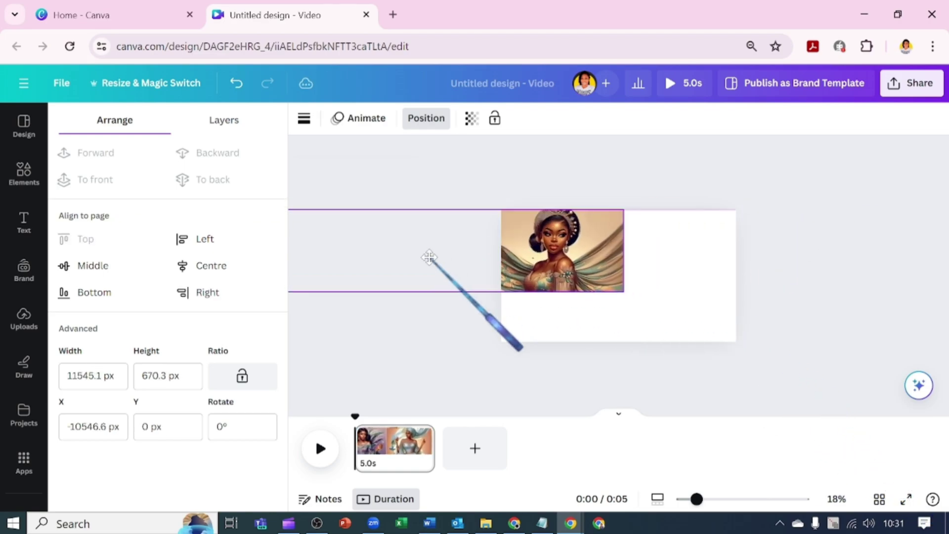
pyautogui.moveTo(623, 292); pyautogui.dragTo(885, 321)
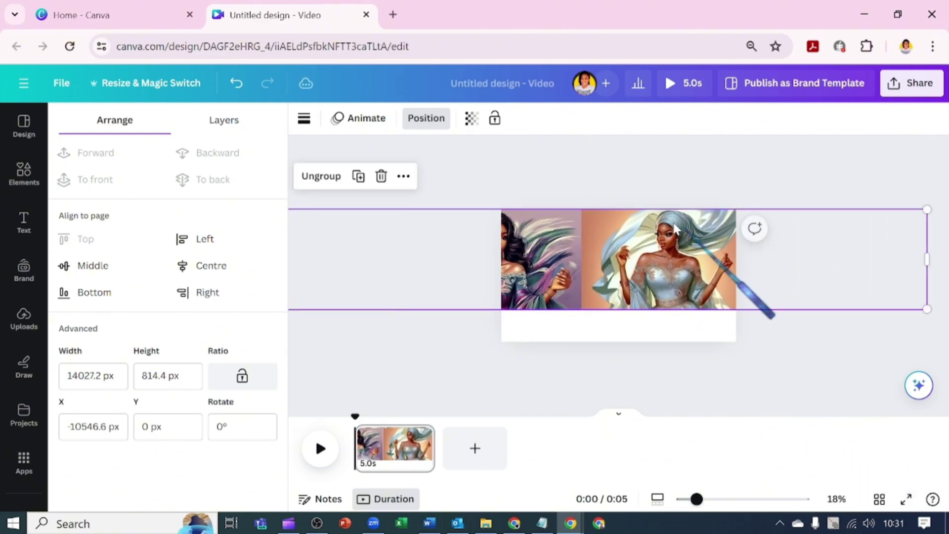
pyautogui.moveTo(638, 248); pyautogui.dragTo(410, 240)
pyautogui.moveTo(676, 309); pyautogui.dragTo(897, 465)
pyautogui.moveTo(666, 254); pyautogui.dragTo(462, 252)
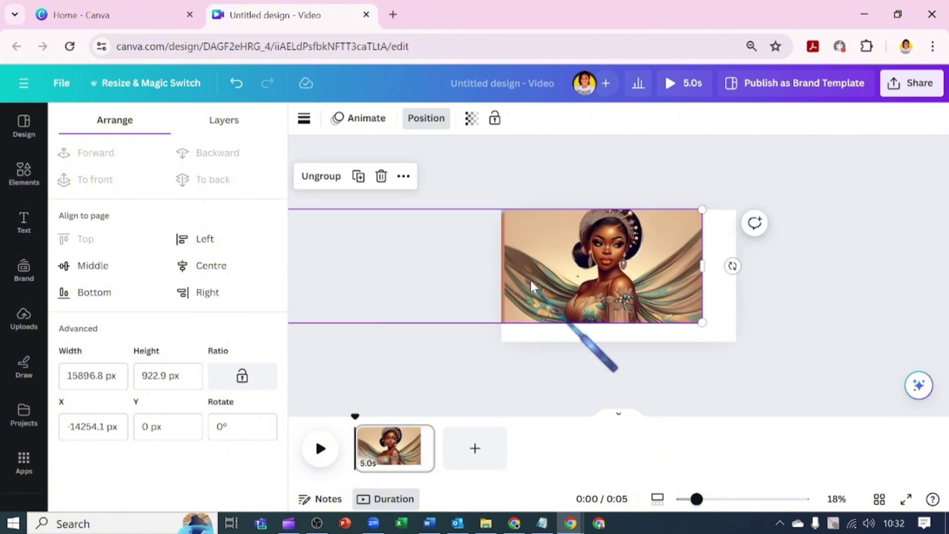
pyautogui.moveTo(703, 323); pyautogui.dragTo(945, 502)
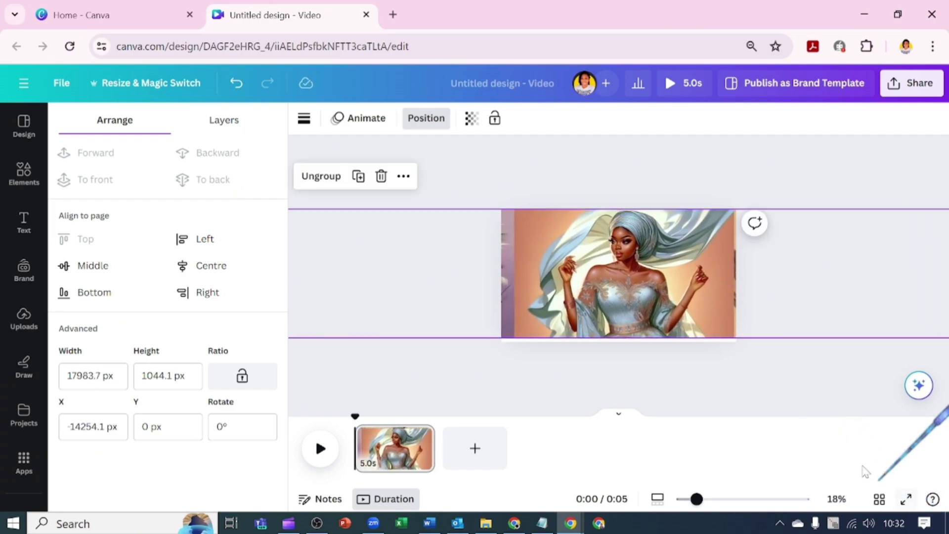
pyautogui.moveTo(694, 302); pyautogui.dragTo(468, 301)
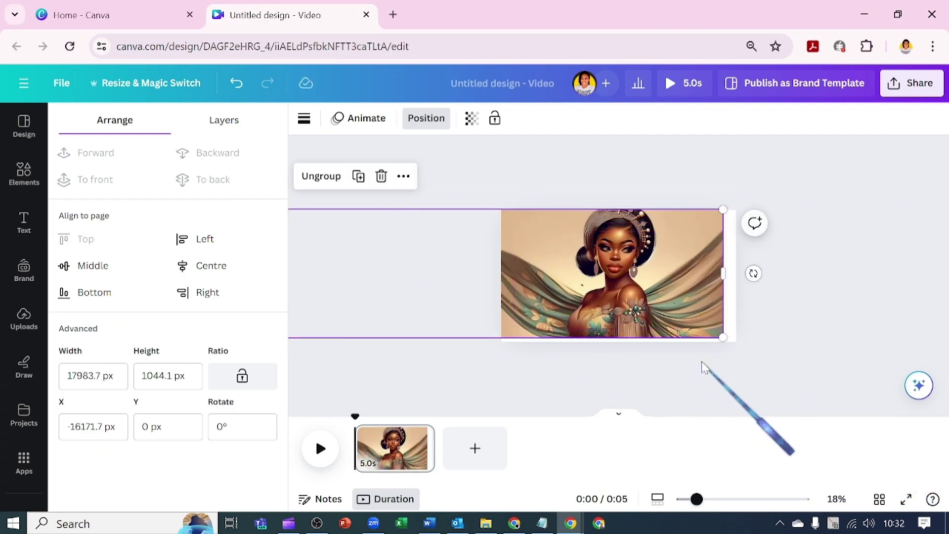
pyautogui.moveTo(723, 337); pyautogui.dragTo(794, 341)
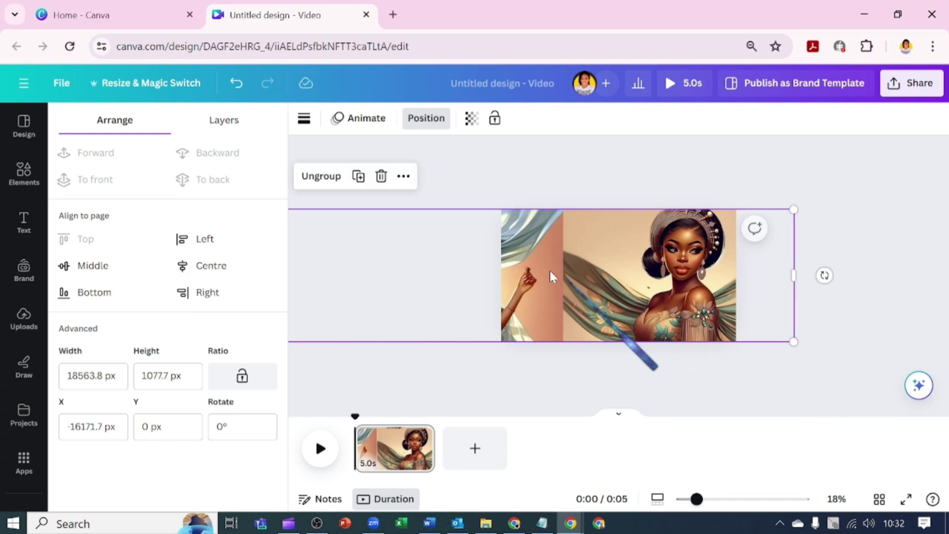
pyautogui.moveTo(606, 309); pyautogui.dragTo(578, 291)
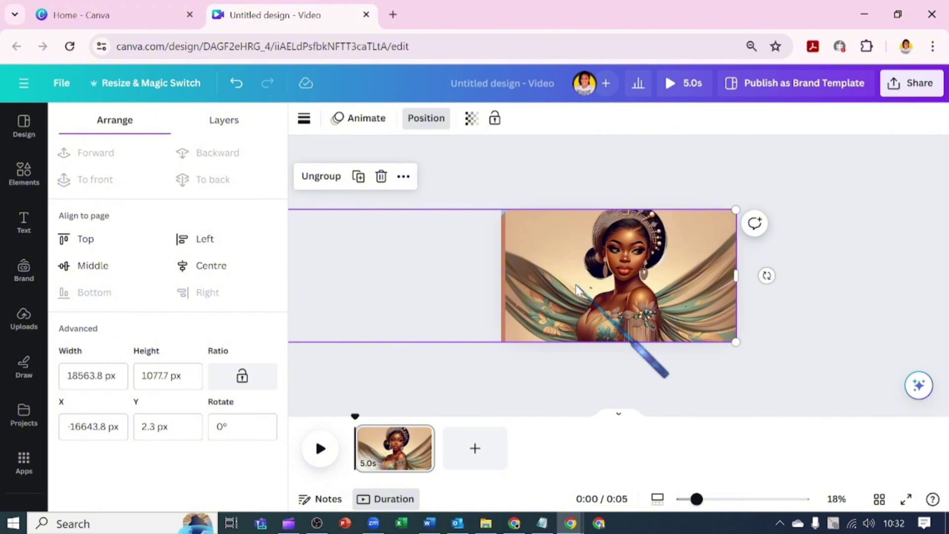
pyautogui.moveTo(643, 297)
pyautogui.mouseDown()
pyautogui.moveTo(651, 295)
pyautogui.moveTo(547, 297)
pyautogui.moveTo(640, 294)
pyautogui.mouseUp()
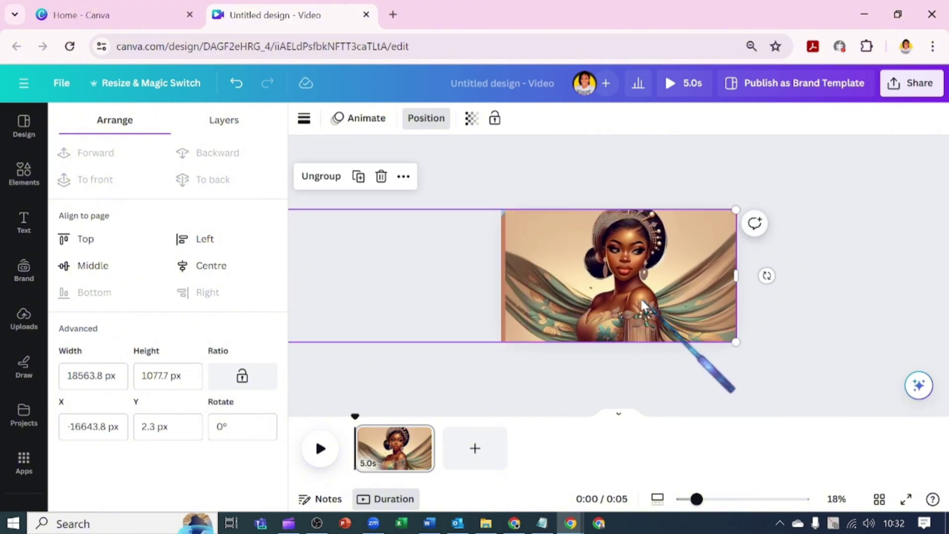
# Change the page duration from 5.0 to 10.0 seconds.
pyautogui.click(536, 393)
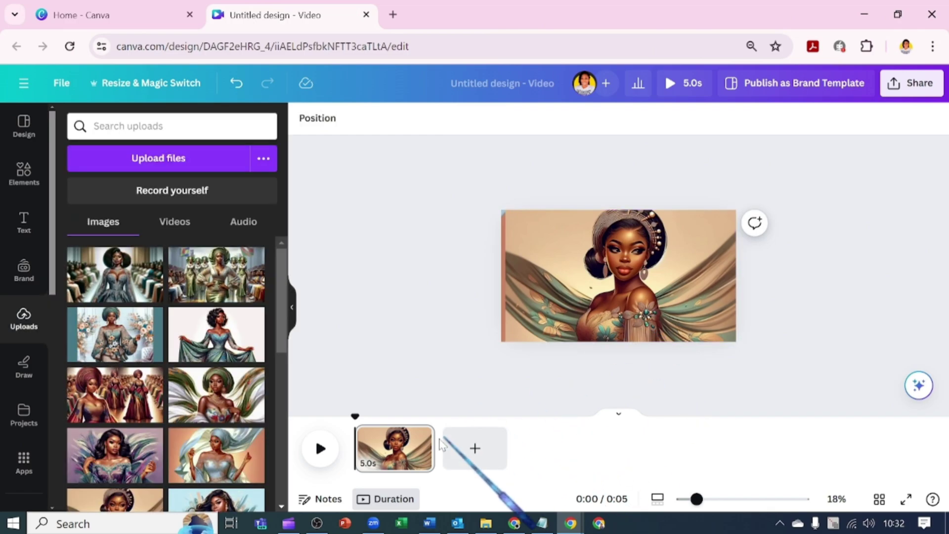
pyautogui.click(412, 457)
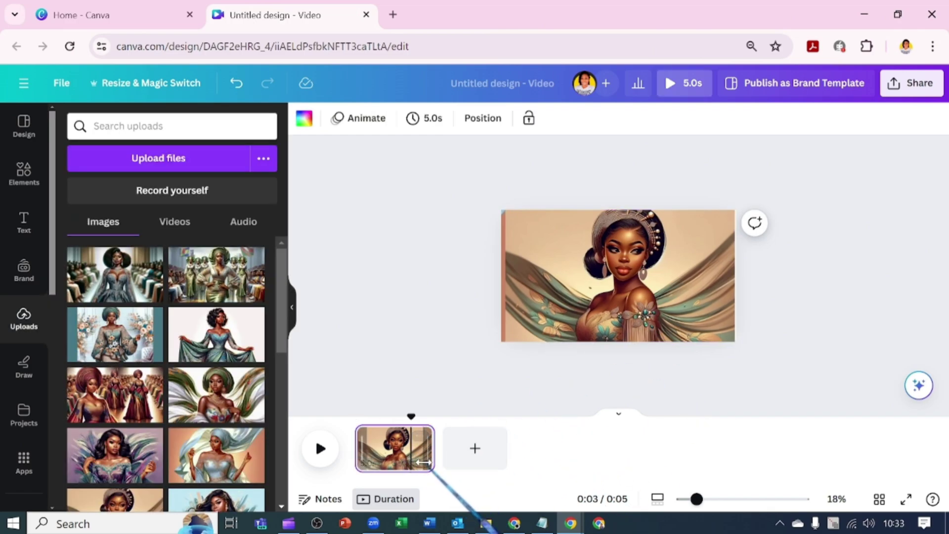
pyautogui.click(426, 121)
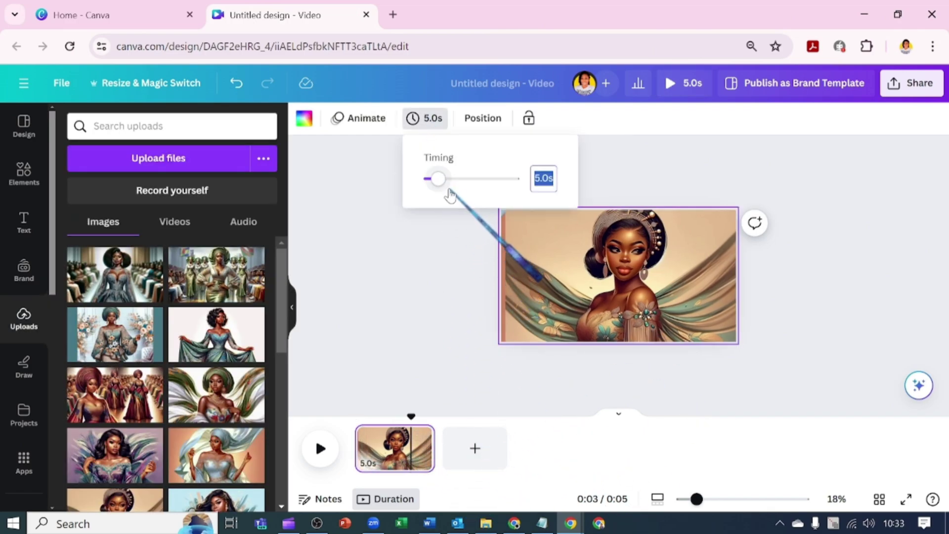
pyautogui.moveTo(439, 182); pyautogui.dragTo(451, 188)
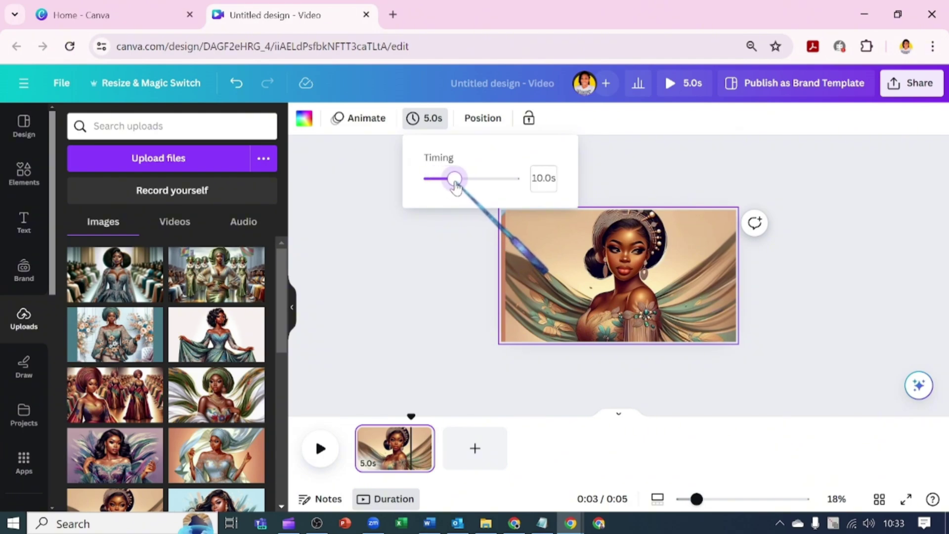
pyautogui.click(462, 299)
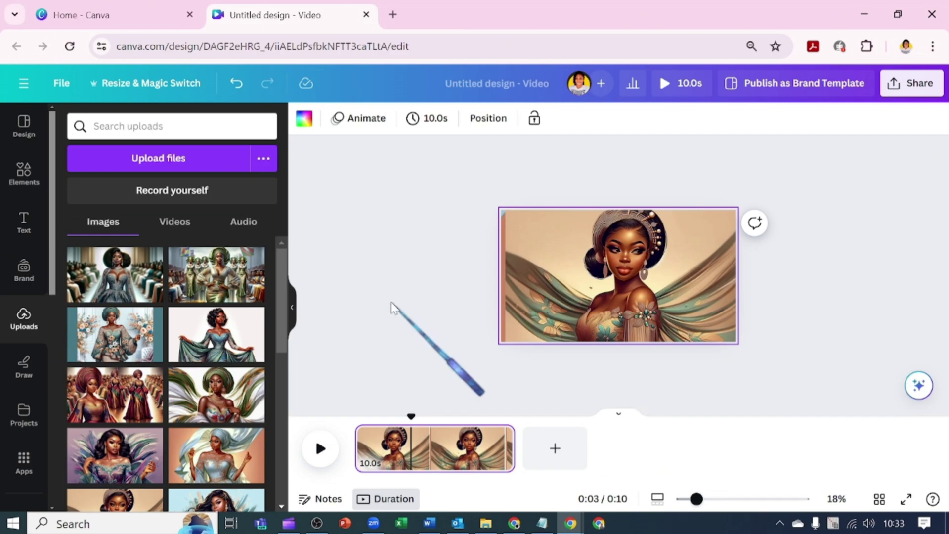
pyautogui.click(621, 311)
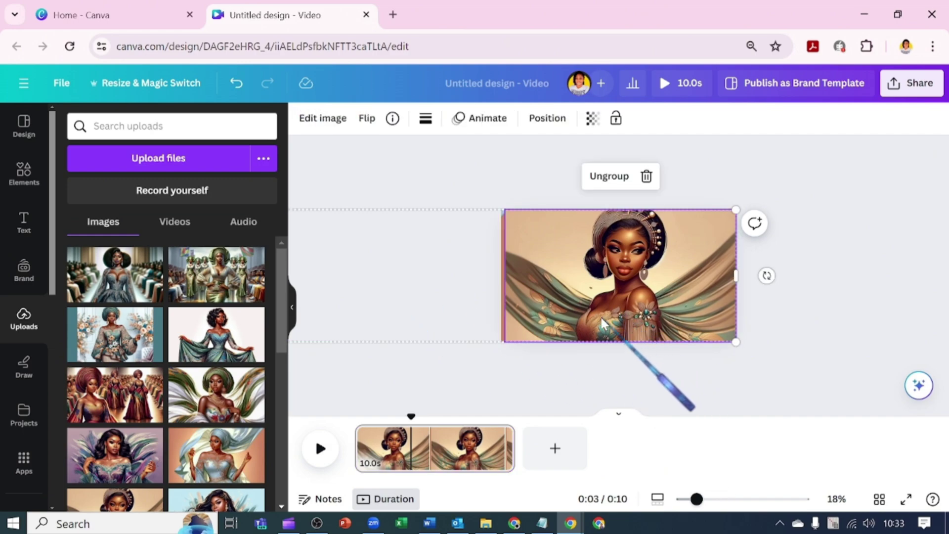
# Start a custom animation on the strip, with editor zoom at 10% and browser zoom at 25%.
pyautogui.click(464, 123)
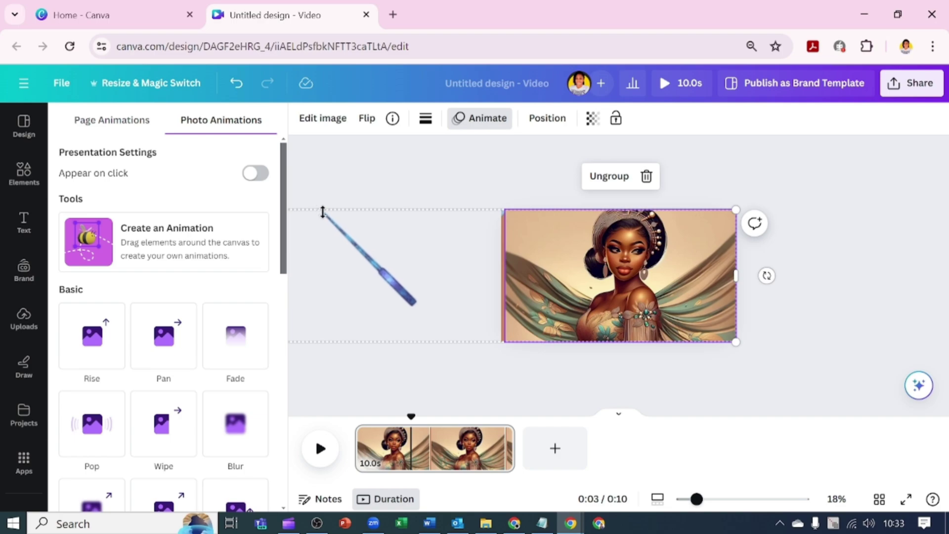
pyautogui.click(184, 246)
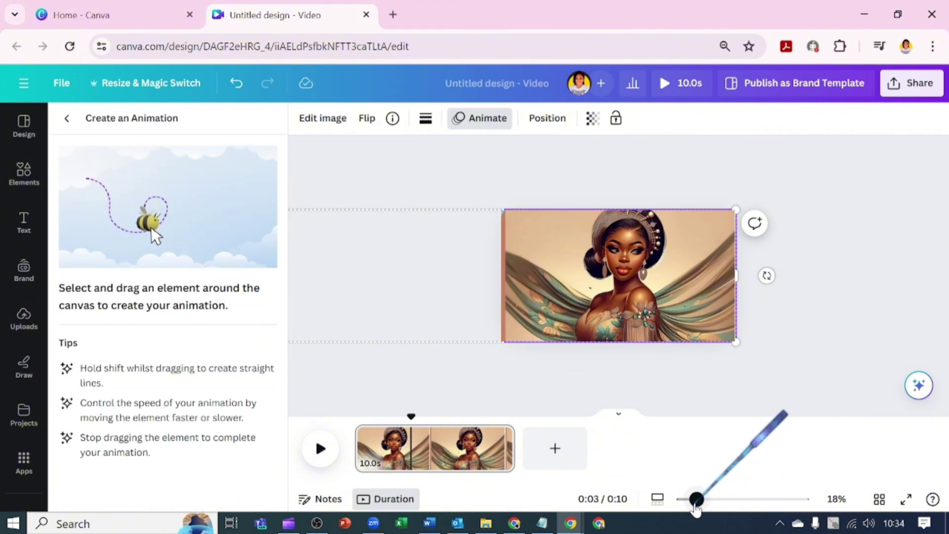
pyautogui.moveTo(697, 500); pyautogui.dragTo(676, 500)
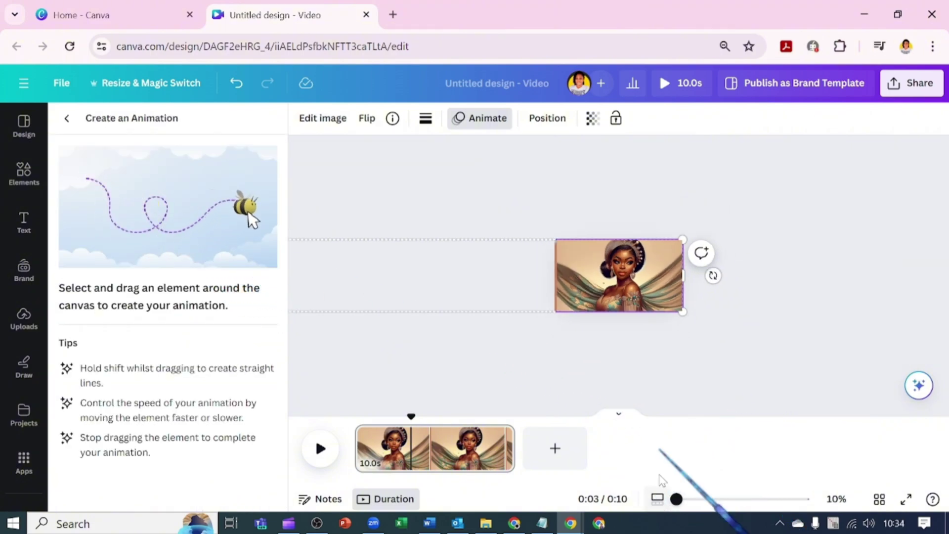
pyautogui.click(724, 47)
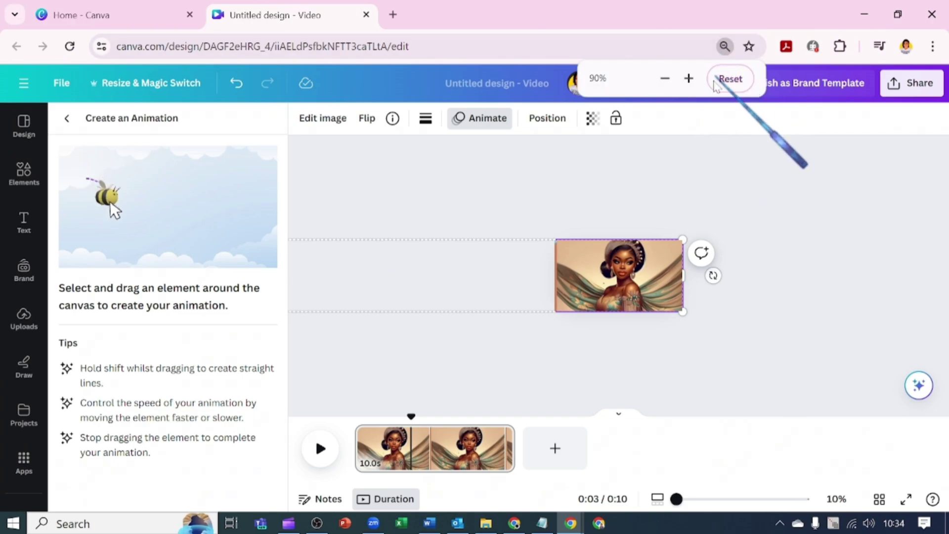
pyautogui.click(664, 79)
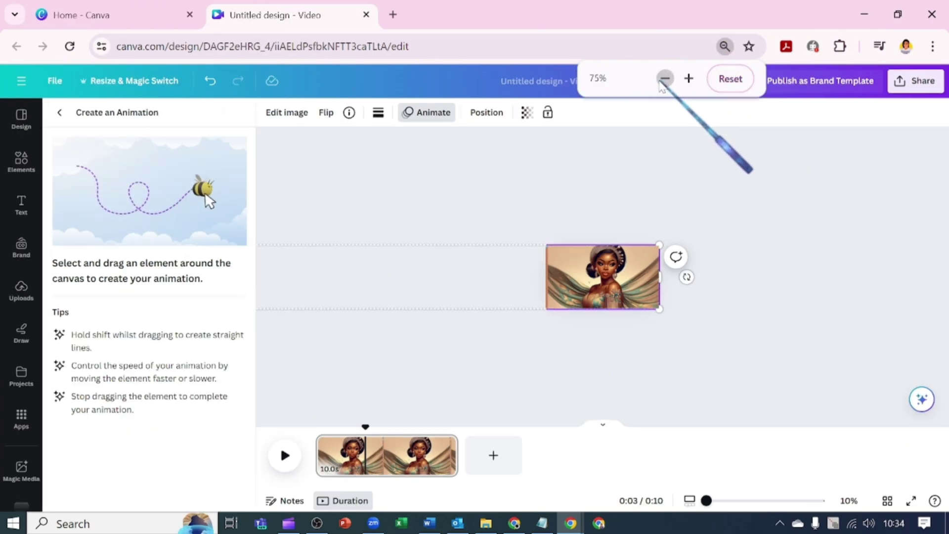
pyautogui.click(665, 78)
pyautogui.click(664, 79)
pyautogui.click(664, 79)
pyautogui.click(663, 80)
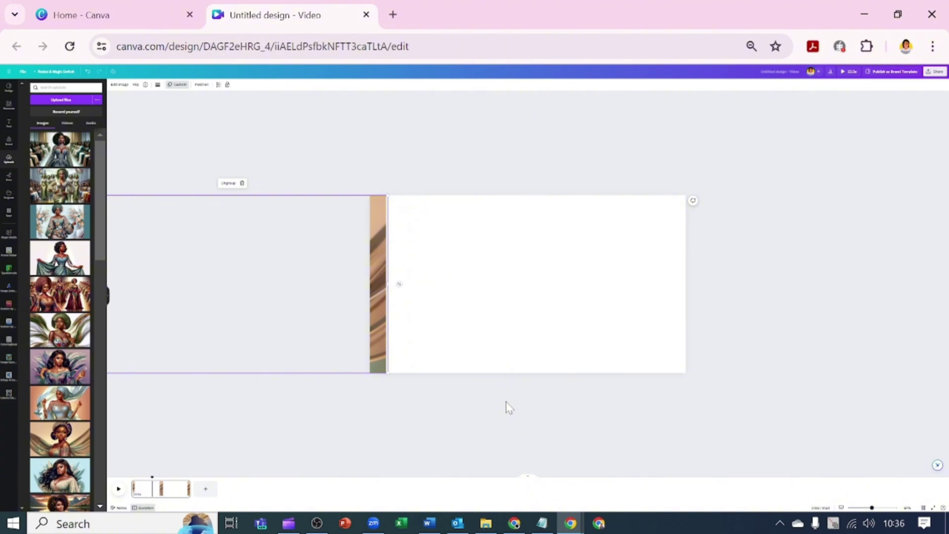
# Add a text box at the page's top-left, set its transparency to 0, and group it with the strip.
pyautogui.moveTo(872, 508); pyautogui.dragTo(870, 508)
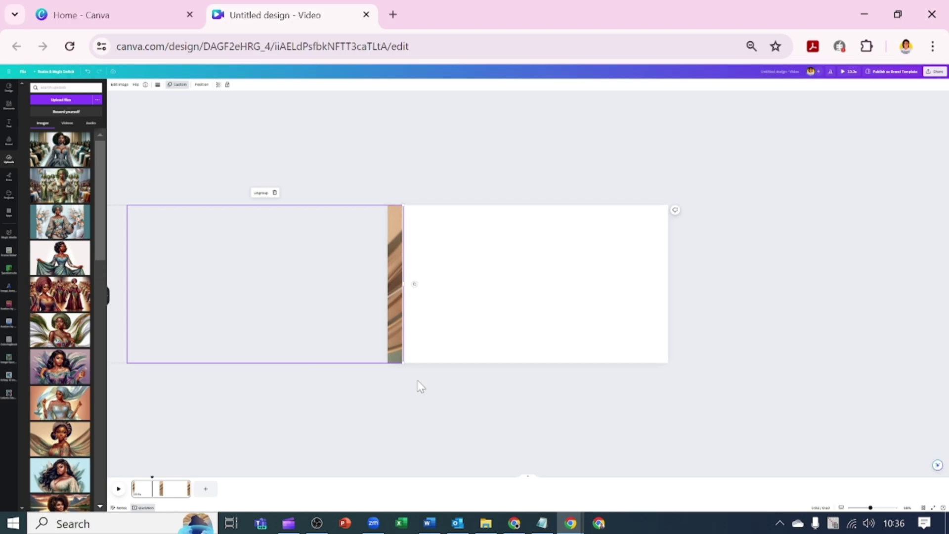
pyautogui.press('t')
pyautogui.moveTo(525, 303); pyautogui.dragTo(421, 247)
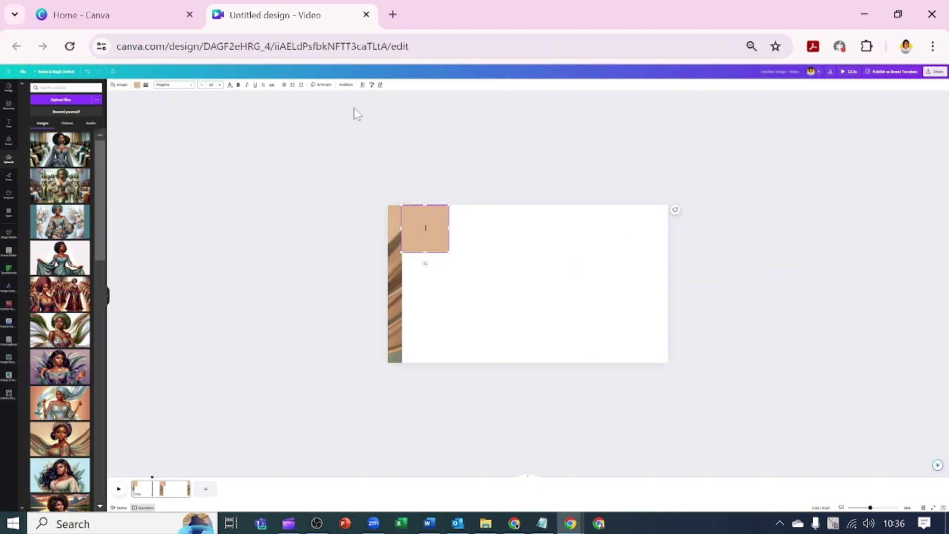
pyautogui.click(362, 85)
pyautogui.moveTo(349, 106); pyautogui.dragTo(315, 105)
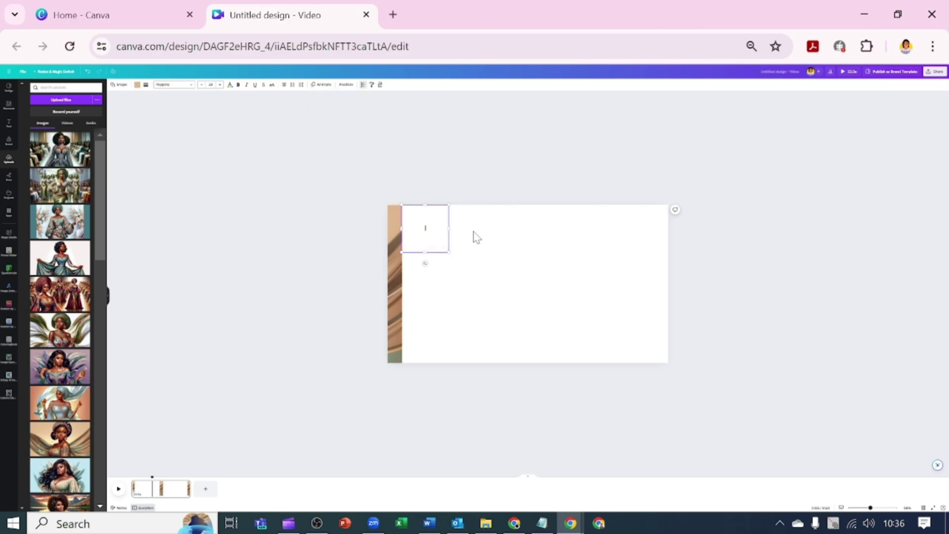
pyautogui.click(394, 238)
pyautogui.click(121, 193)
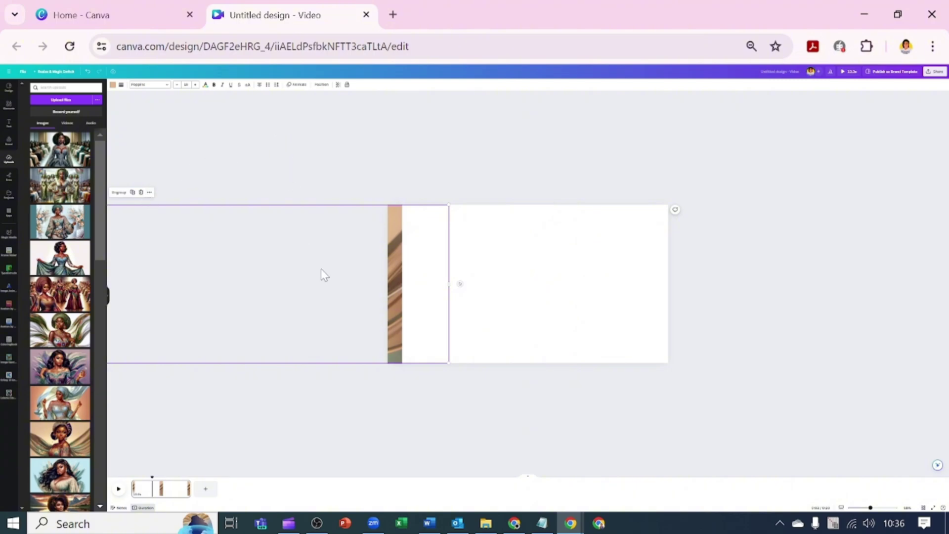
# Record a Create an Animation motion path across the page for the grouped strip, then discard it to redo.
pyautogui.click(296, 84)
pyautogui.click(84, 134)
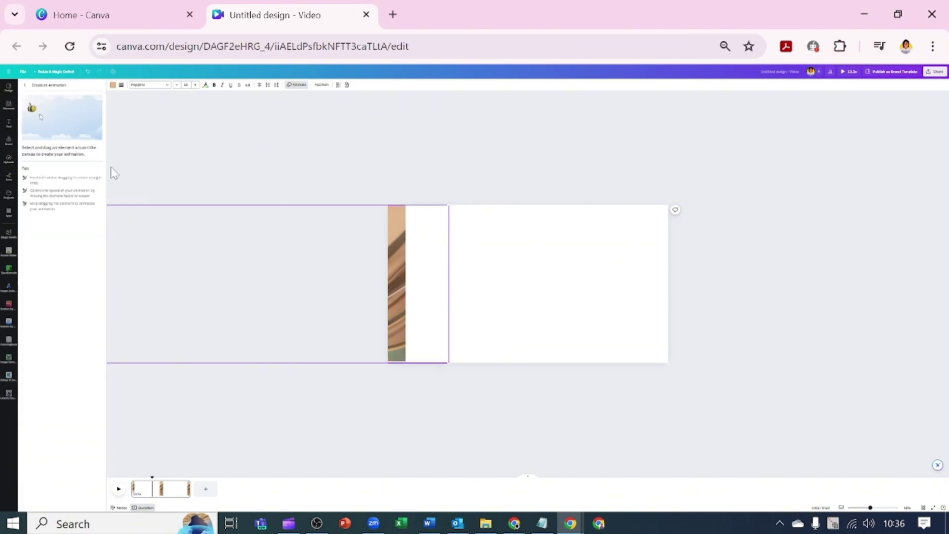
pyautogui.click(857, 508)
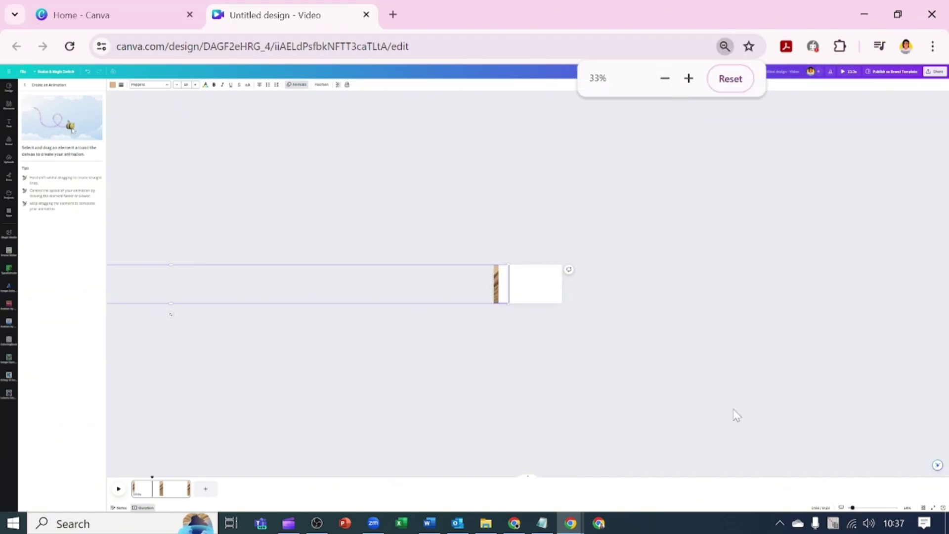
pyautogui.moveTo(853, 513); pyautogui.dragTo(848, 510)
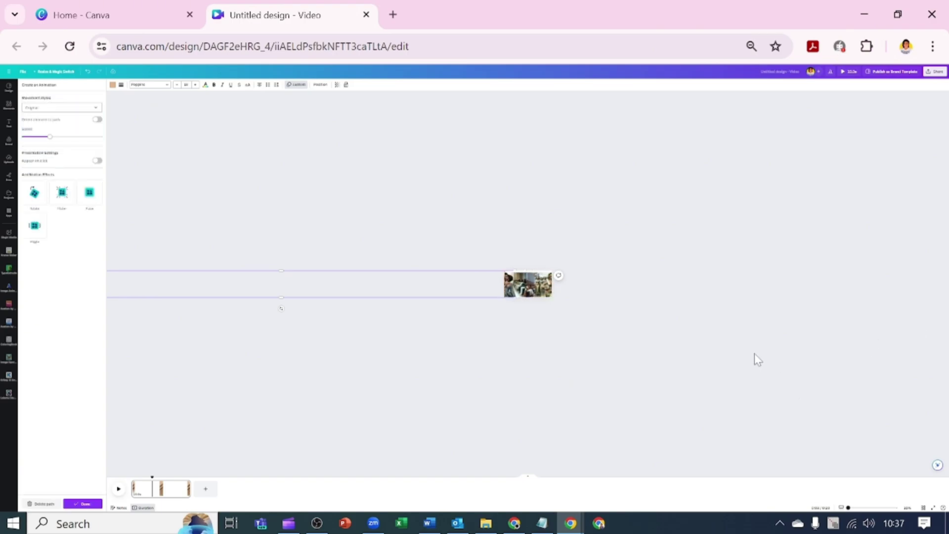
pyautogui.click(42, 503)
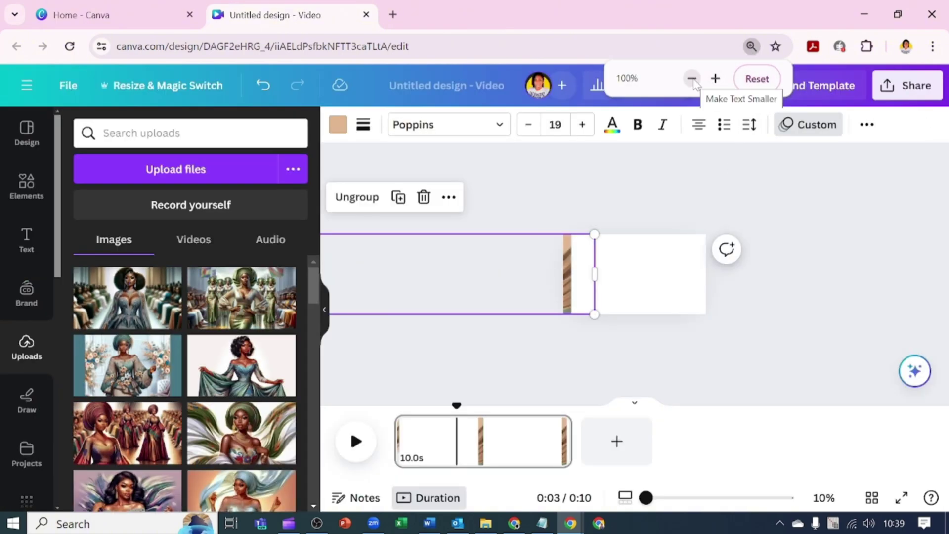
# Zoom the canvas to about 29% and preview the strip's animation.
pyautogui.click(692, 82)
pyautogui.moveTo(733, 499); pyautogui.dragTo(713, 499)
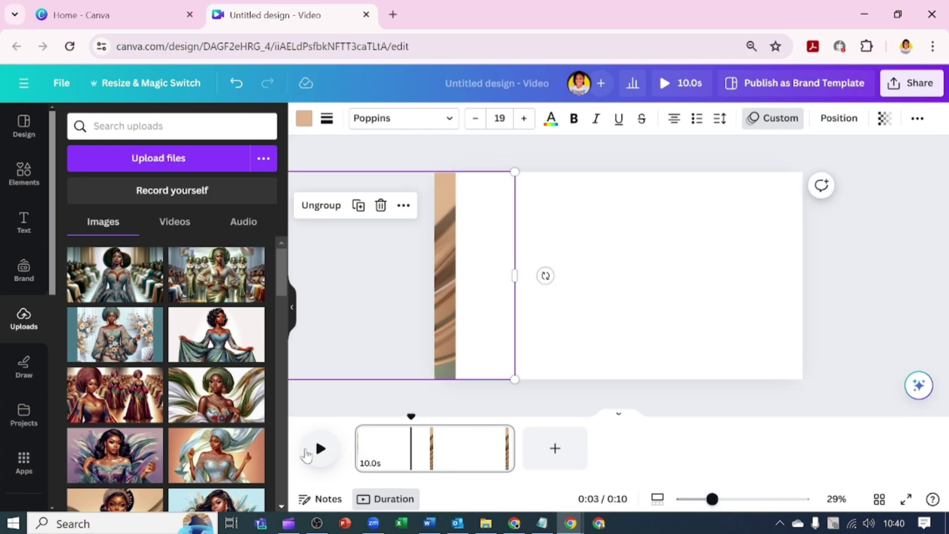
pyautogui.click(318, 449)
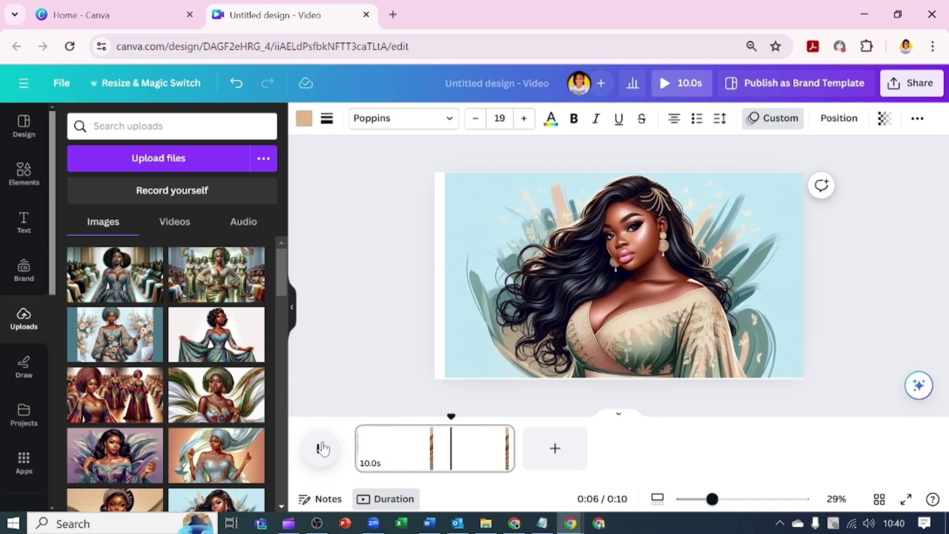
# Set the custom motion to Steady style at the slowest speed, then widen the group slightly.
pyautogui.click(789, 129)
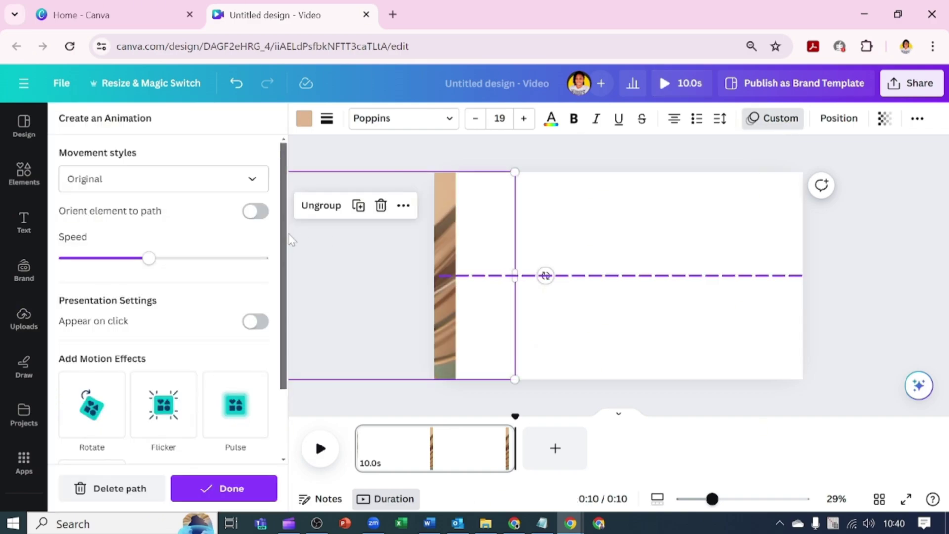
pyautogui.click(253, 185)
pyautogui.click(212, 272)
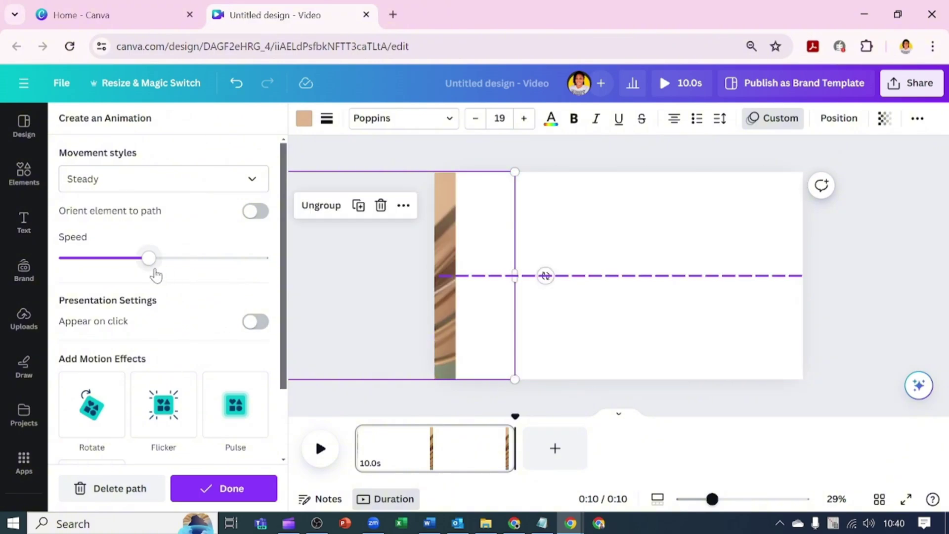
pyautogui.moveTo(149, 258); pyautogui.dragTo(59, 287)
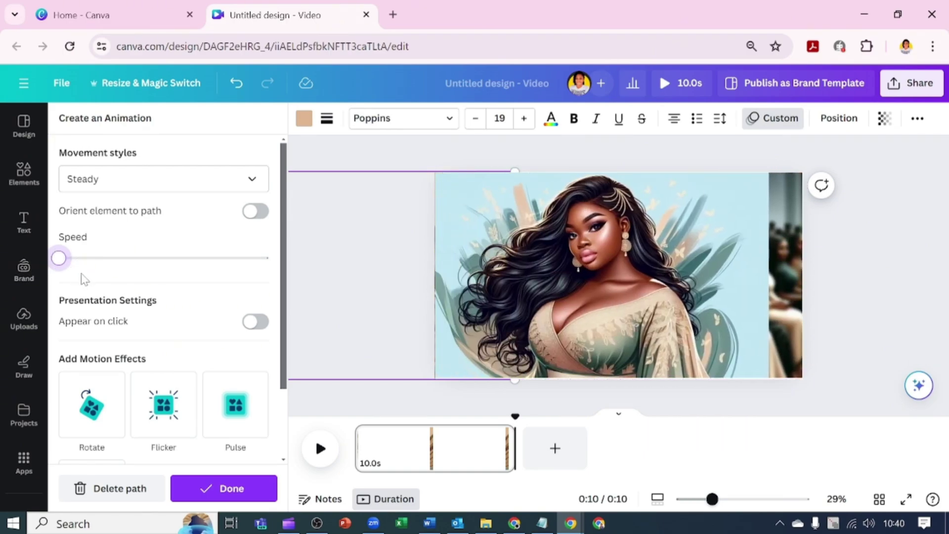
pyautogui.click(245, 491)
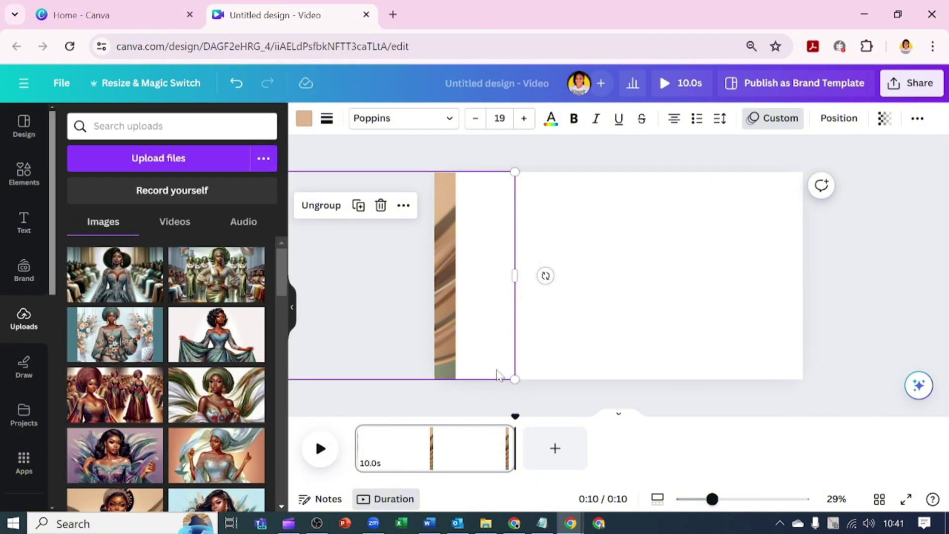
pyautogui.moveTo(515, 379); pyautogui.dragTo(522, 380)
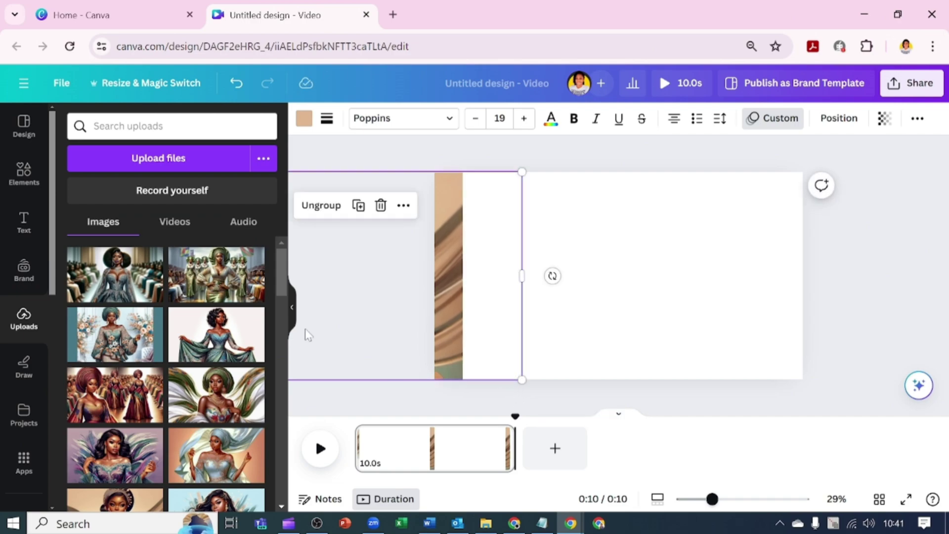
# Enlarge the strip to 19140.5 × 1095.2 px, center it vertically, and preview the scrolling video.
pyautogui.click(838, 118)
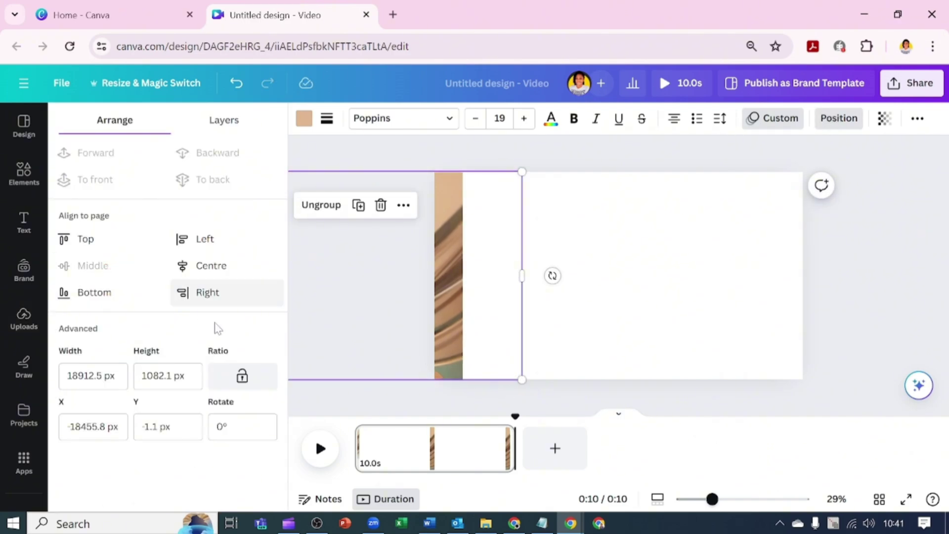
pyautogui.click(320, 448)
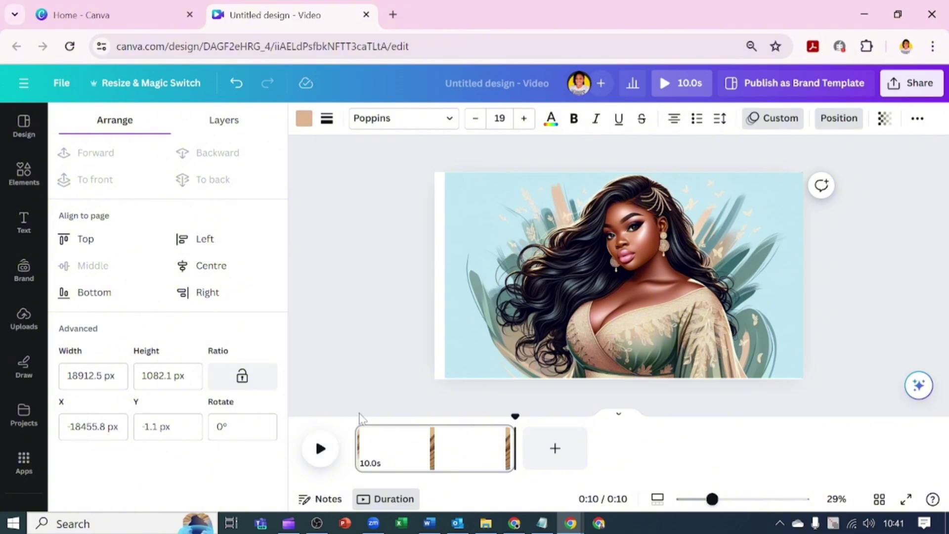
pyautogui.moveTo(521, 382); pyautogui.dragTo(566, 399)
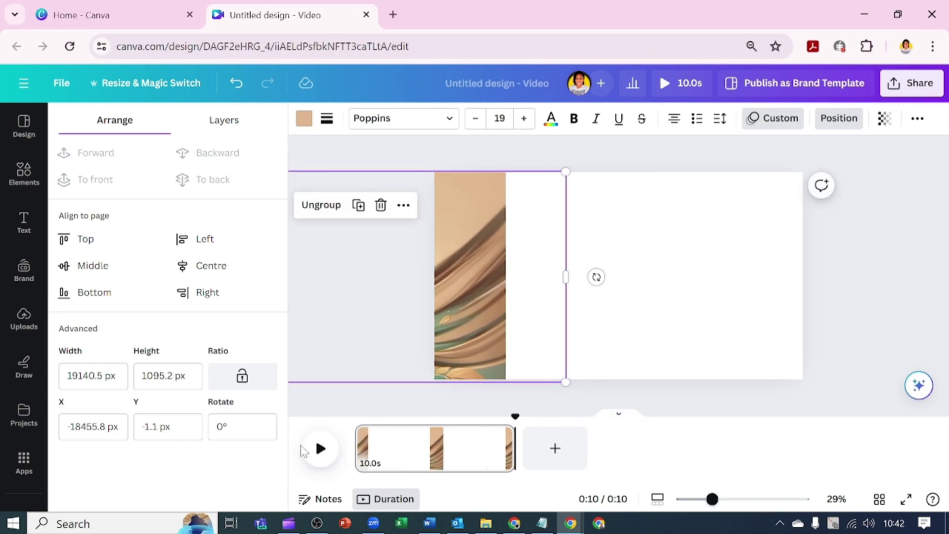
pyautogui.click(320, 449)
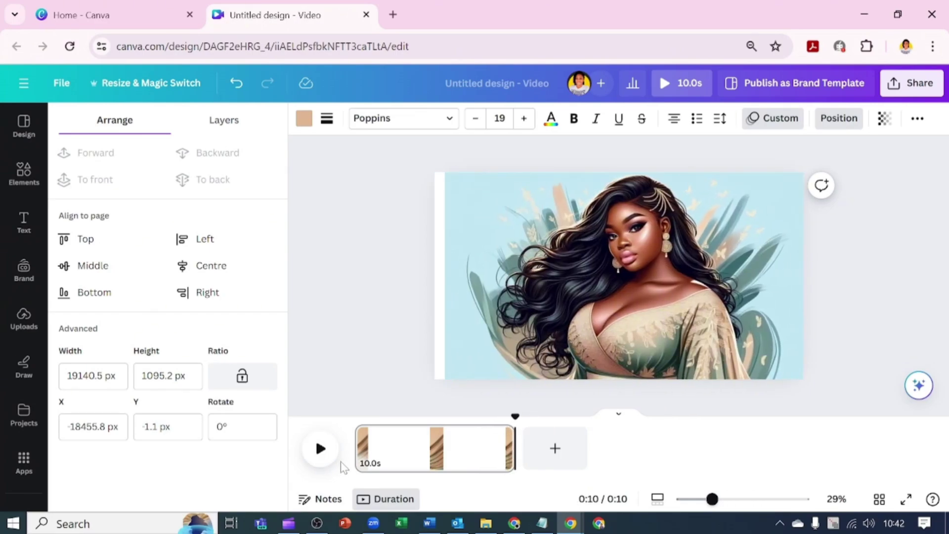
pyautogui.click(124, 270)
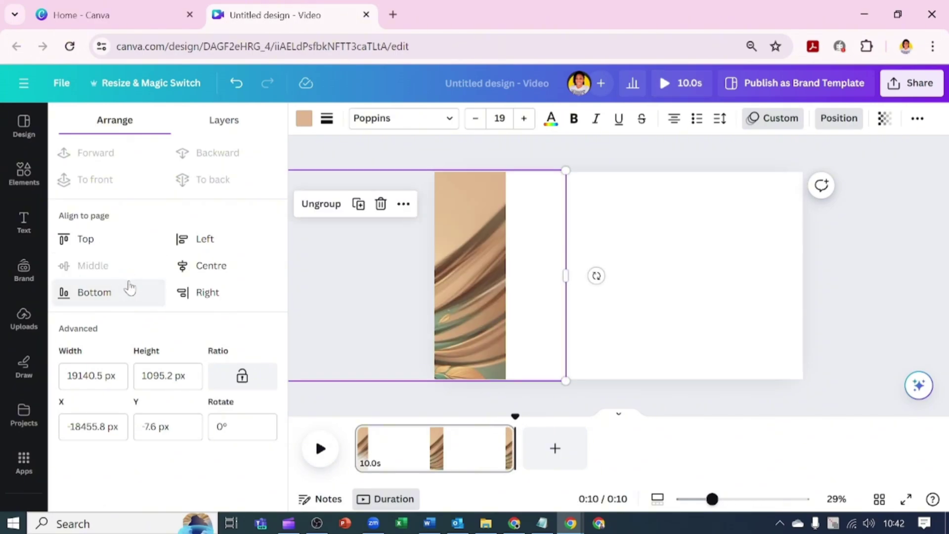
pyautogui.click(320, 448)
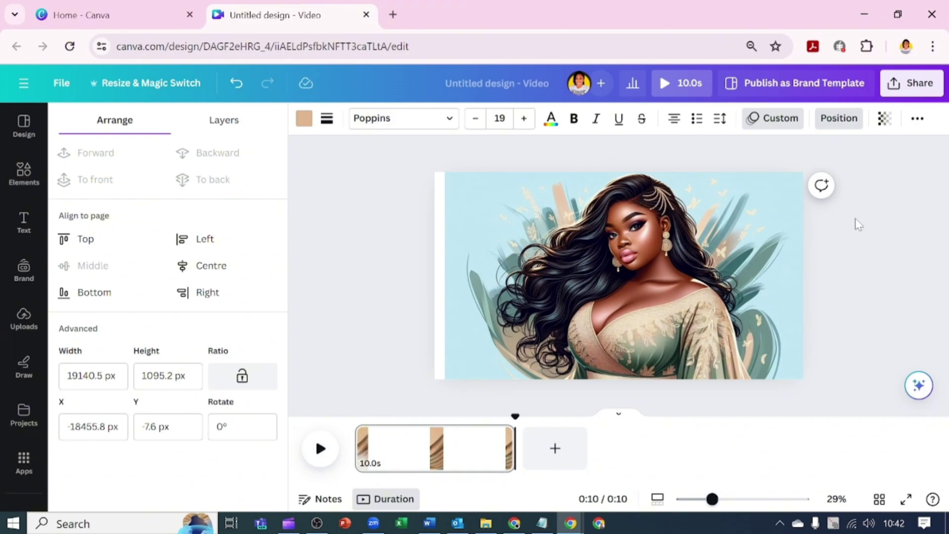
# Open the Share panel and the MP4 download settings for the video.
pyautogui.click(915, 83)
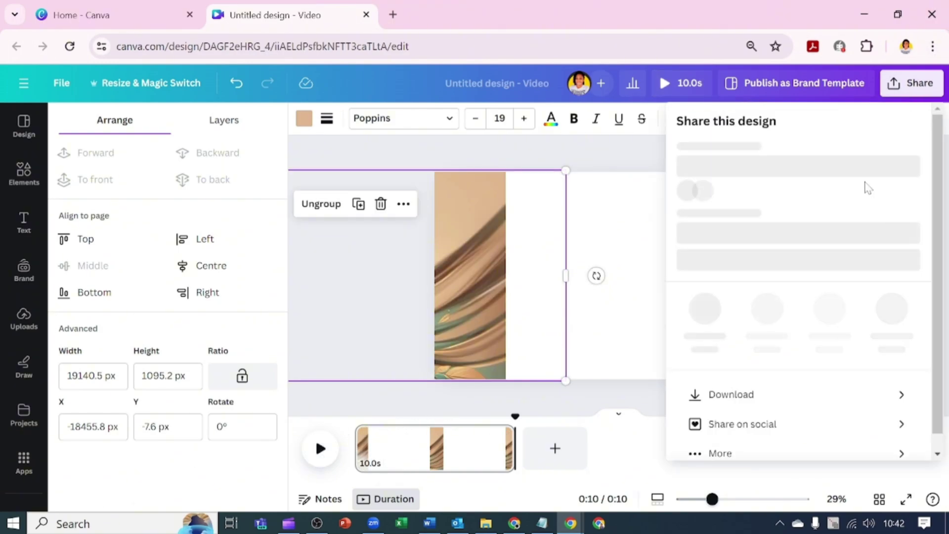
pyautogui.click(739, 422)
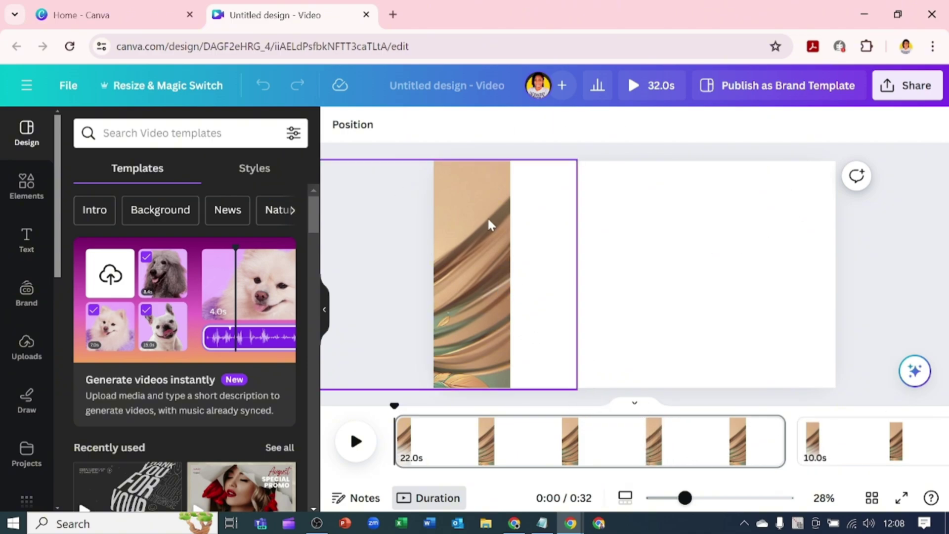
# In Resize & Magic Switch, choose the TikTok Video size under Videos.
pyautogui.click(140, 88)
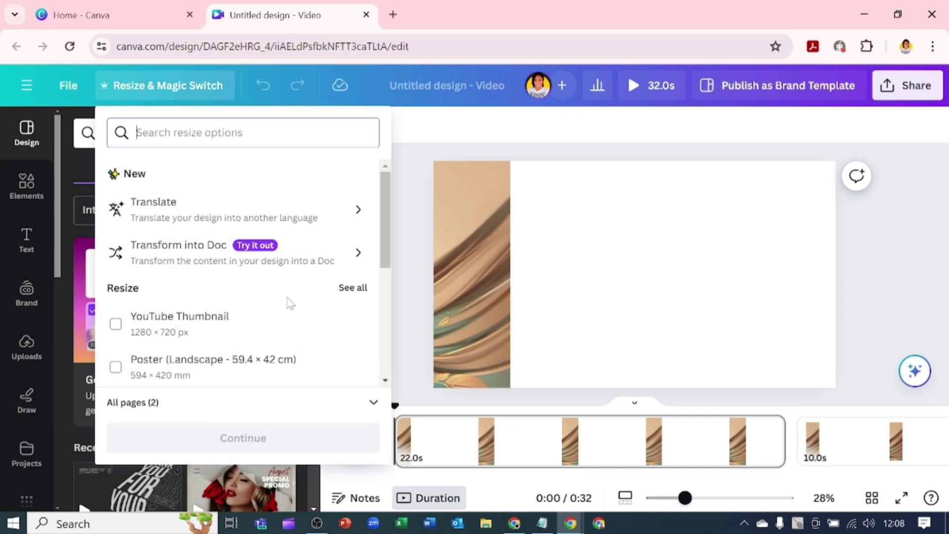
pyautogui.scroll(-3, 288, 306)
pyautogui.scroll(-2, 281, 311)
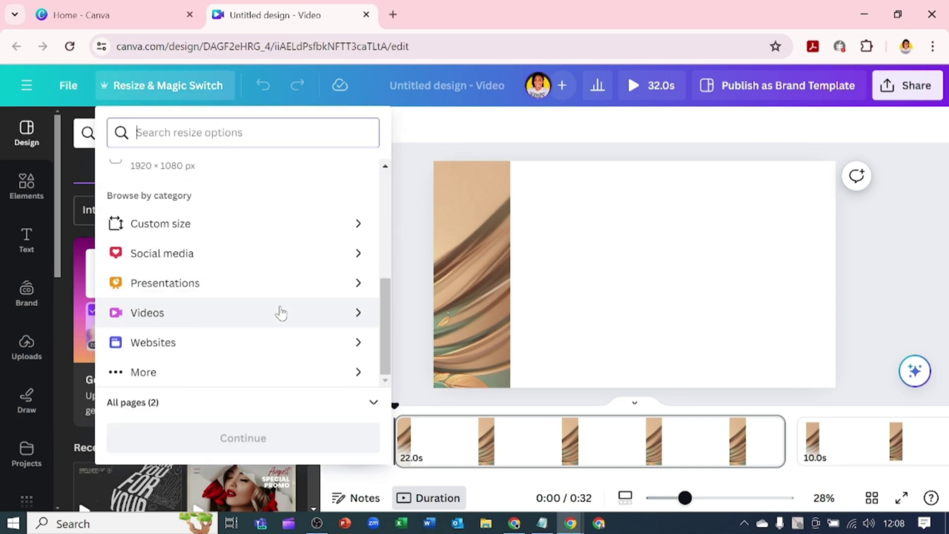
pyautogui.click(365, 319)
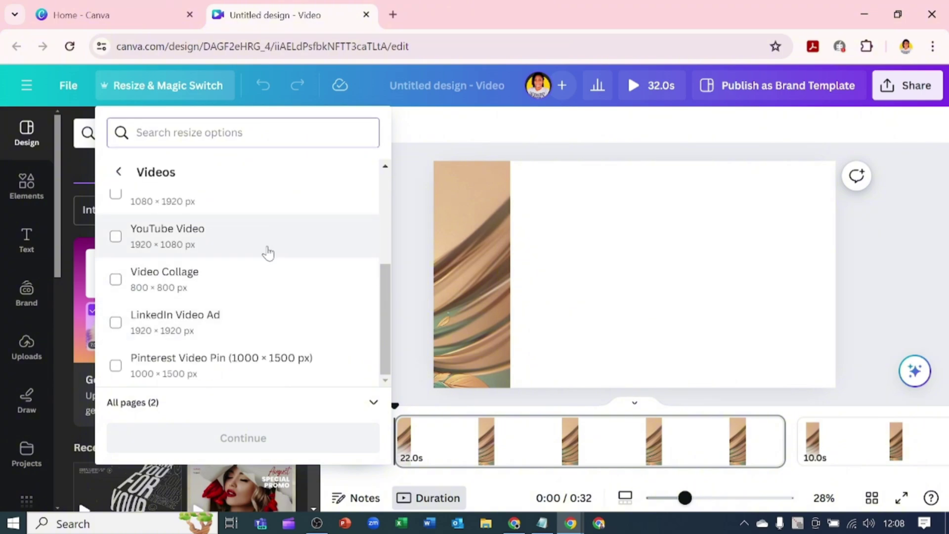
pyautogui.scroll(3, 267, 275)
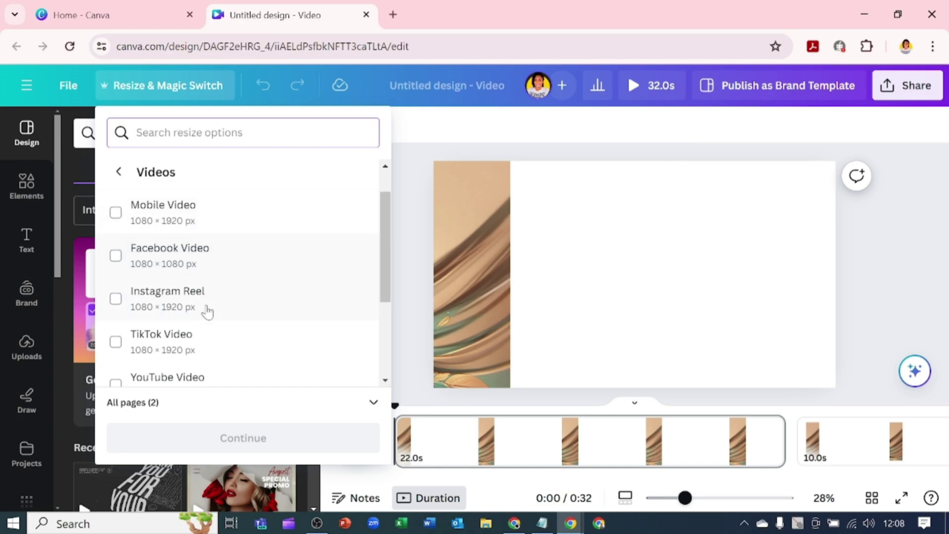
pyautogui.click(207, 335)
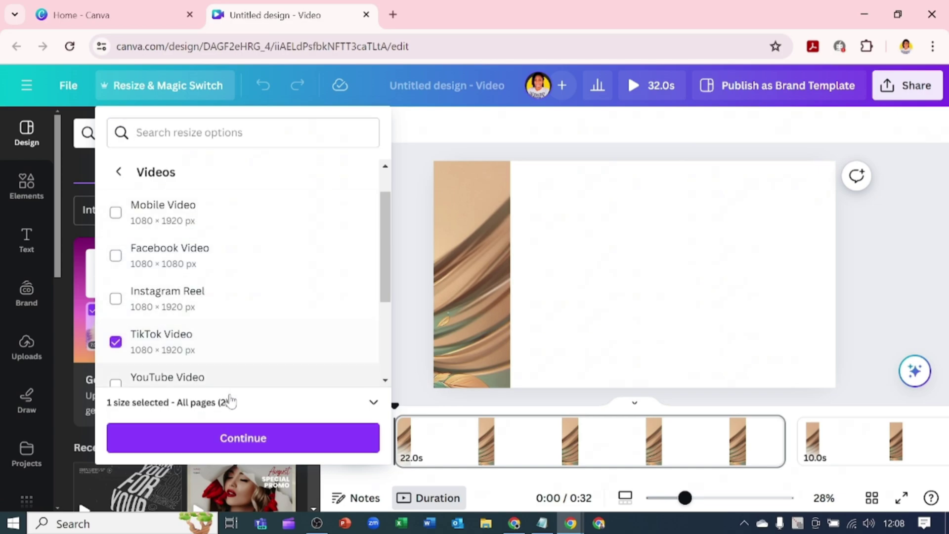
# Limit the resize to Page 1 only, create the 1080 × 1920 copy, and open the Mobile Video.
pyautogui.click(372, 403)
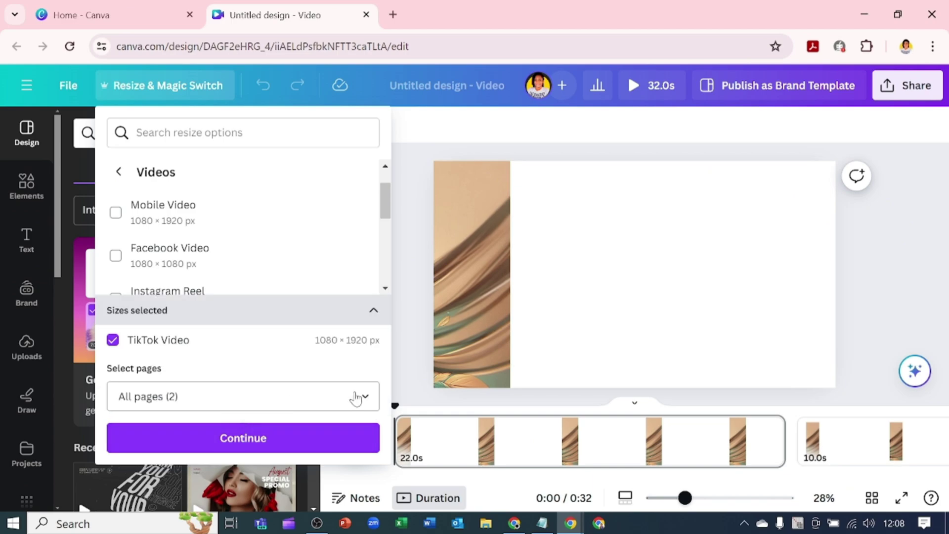
pyautogui.click(365, 398)
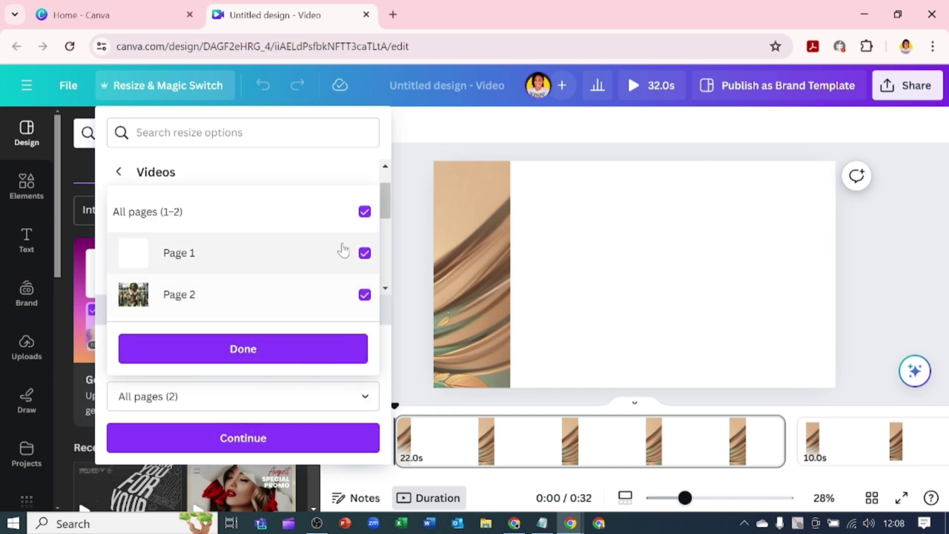
pyautogui.click(364, 213)
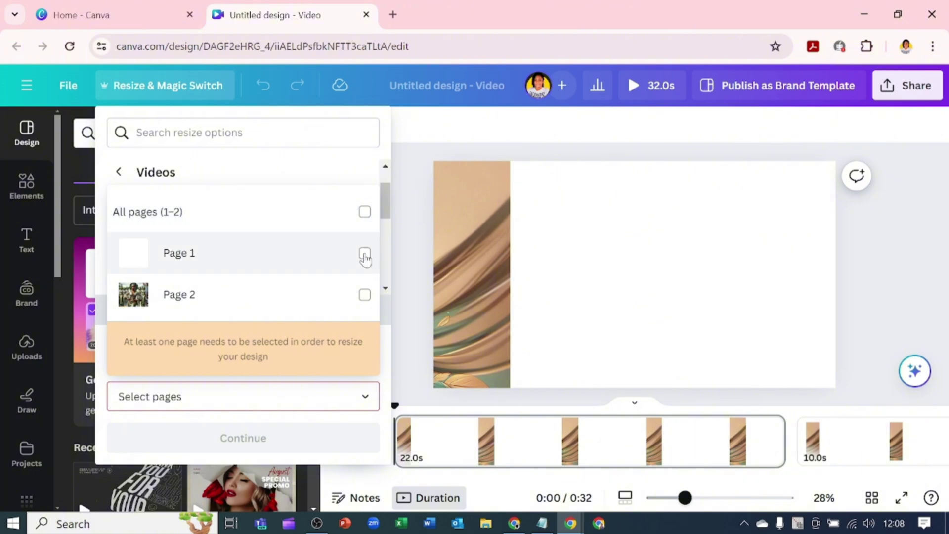
pyautogui.click(365, 254)
pyautogui.click(300, 357)
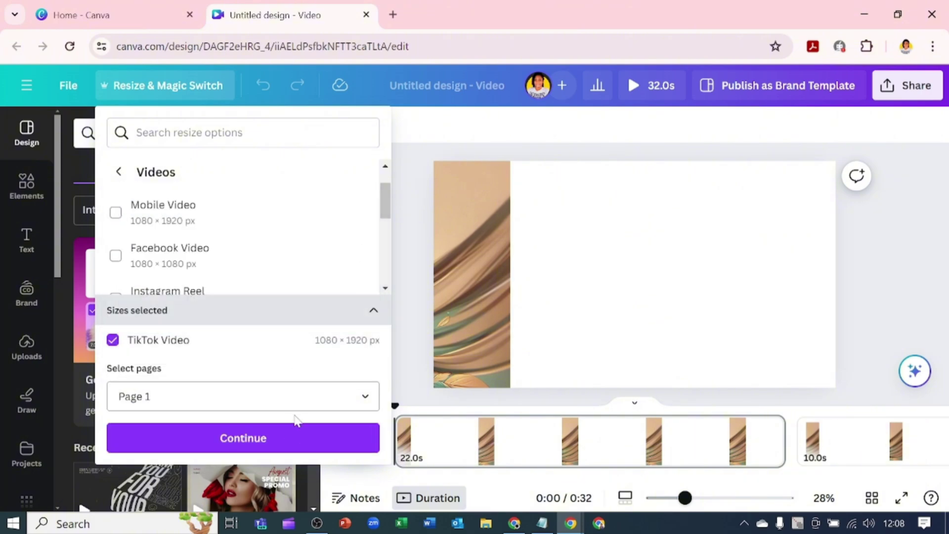
pyautogui.click(292, 438)
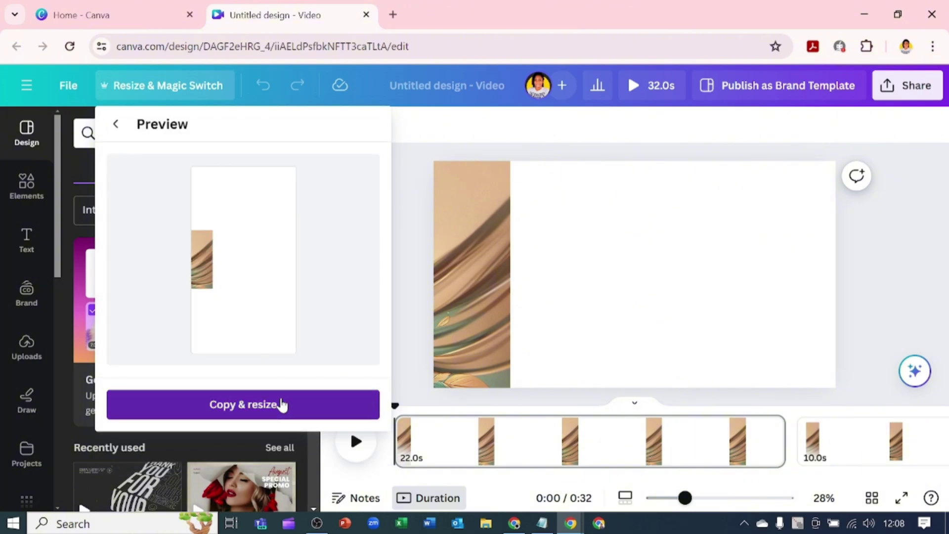
pyautogui.click(281, 404)
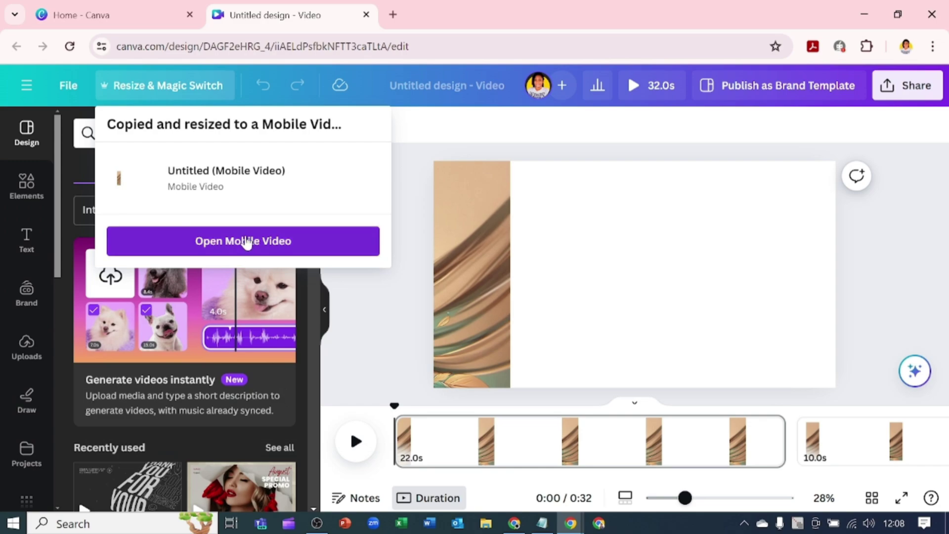
pyautogui.click(245, 243)
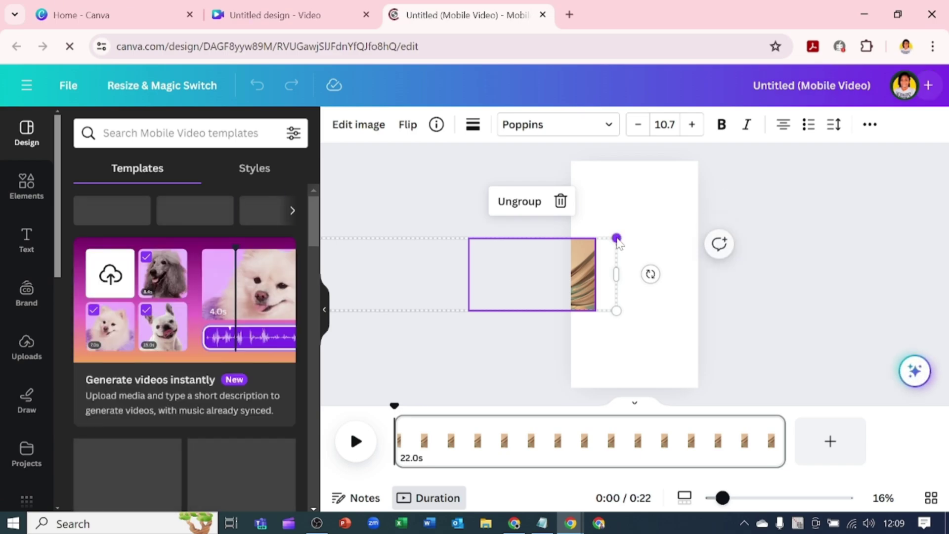
# Scale up the image strip and shift it left until it covers the full 1920 px page height.
pyautogui.moveTo(618, 238); pyautogui.dragTo(753, 230)
pyautogui.moveTo(752, 318); pyautogui.dragTo(912, 341)
pyautogui.moveTo(912, 55); pyautogui.dragTo(942, 69)
pyautogui.moveTo(860, 150); pyautogui.dragTo(909, 376)
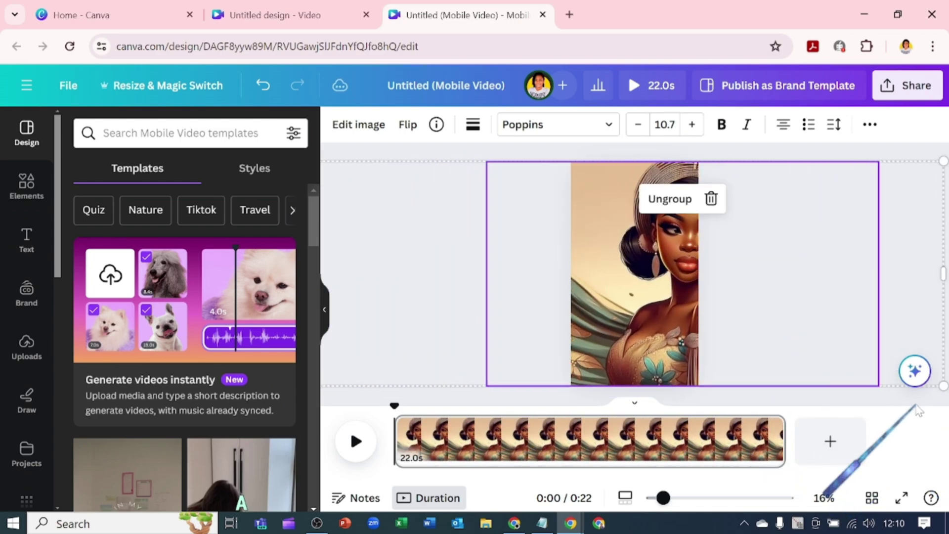
pyautogui.moveTo(671, 311); pyautogui.dragTo(551, 310)
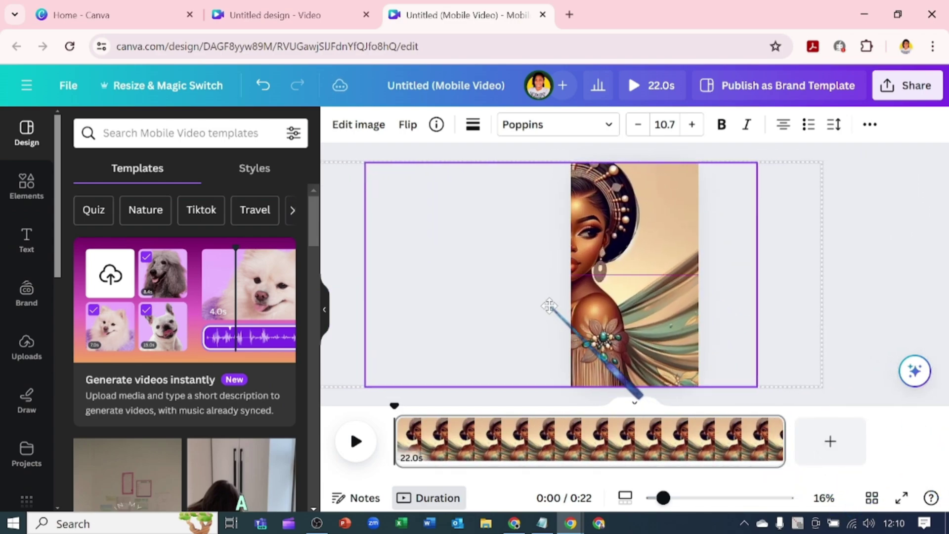
pyautogui.moveTo(822, 387); pyautogui.dragTo(835, 387)
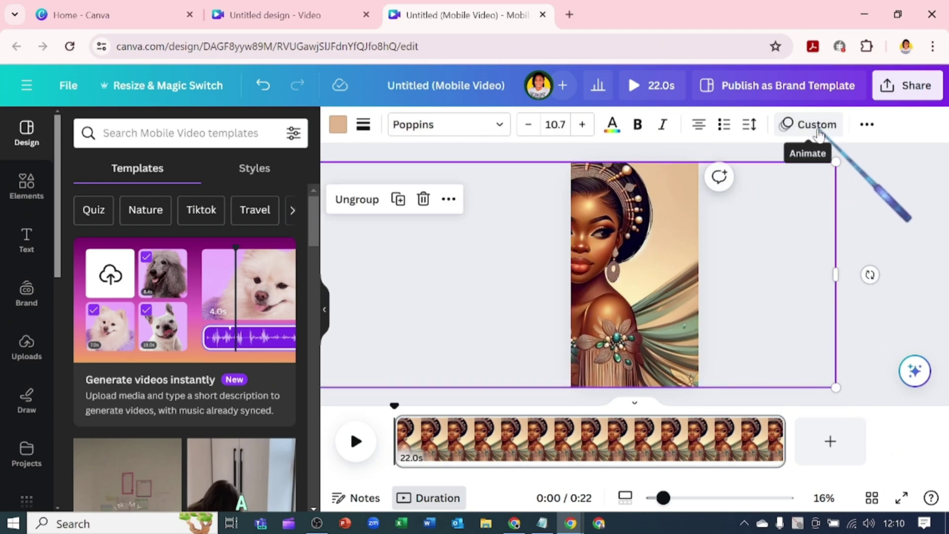
# Align the strip to the page Middle and play the mobile video through to 0:22.
pyautogui.click(868, 125)
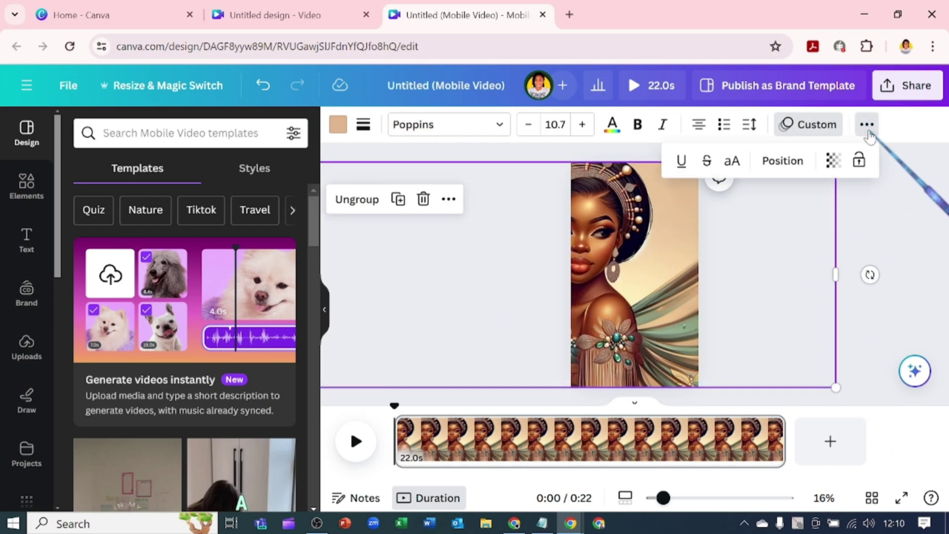
pyautogui.click(789, 169)
pyautogui.click(127, 288)
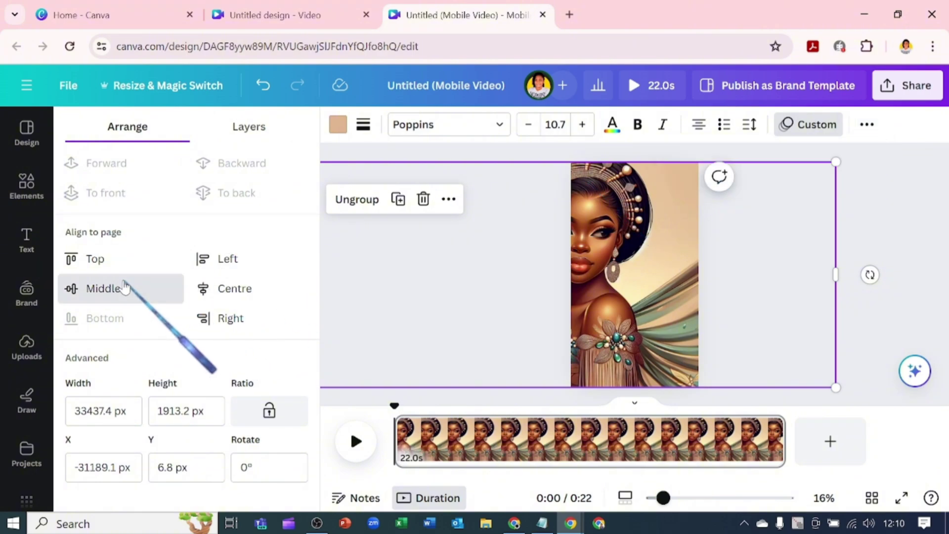
pyautogui.click(356, 442)
pyautogui.click(355, 442)
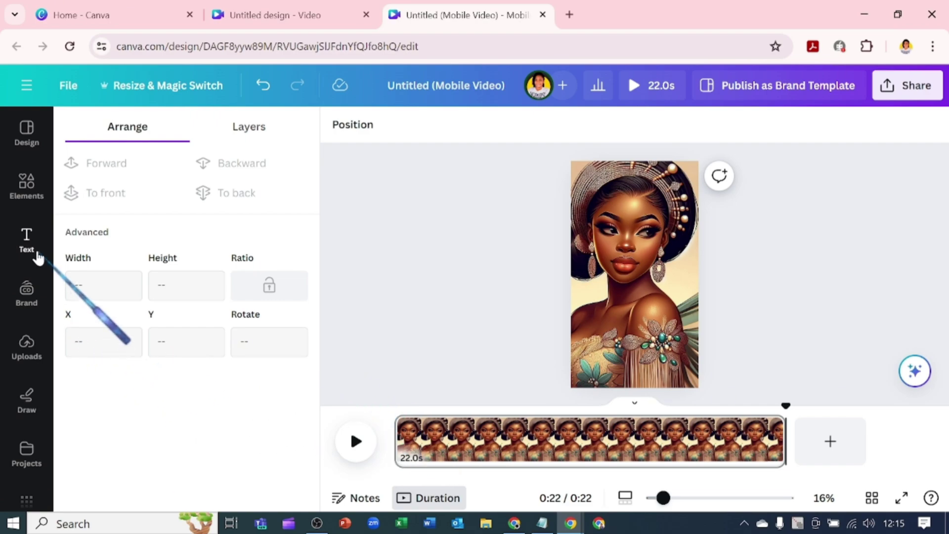
# In the TypeExtrude app, enter 'Black Beauty' in Pattaya and centre-align it.
pyautogui.click(35, 252)
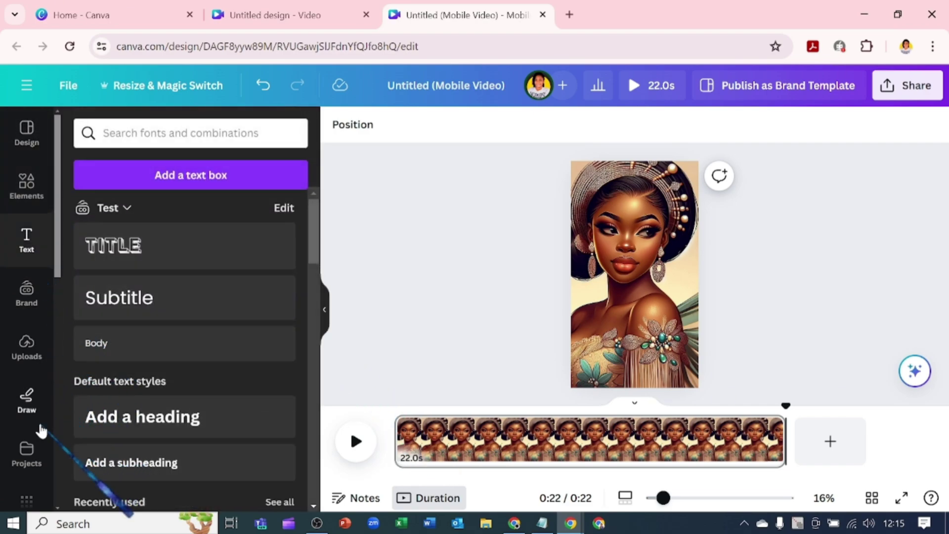
pyautogui.scroll(-4, 38, 431)
pyautogui.click(30, 461)
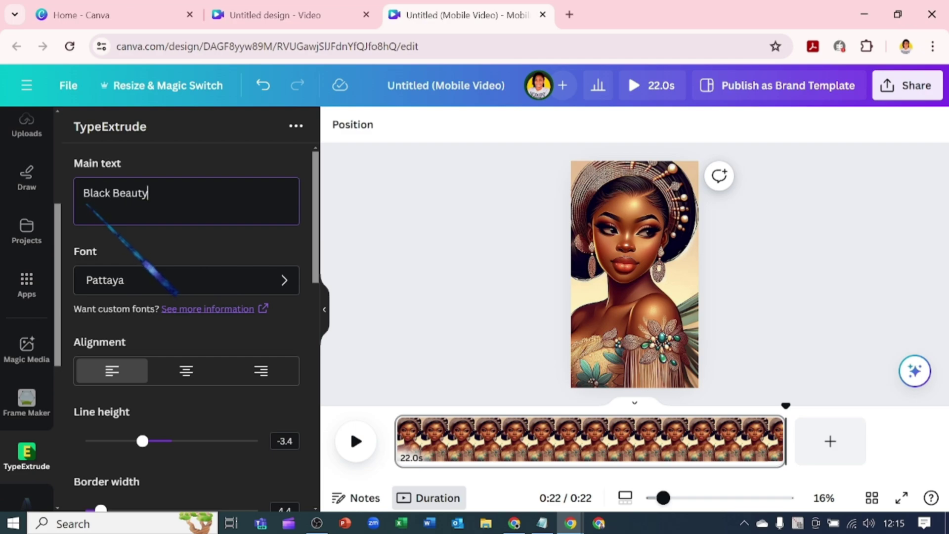
pyautogui.click(200, 384)
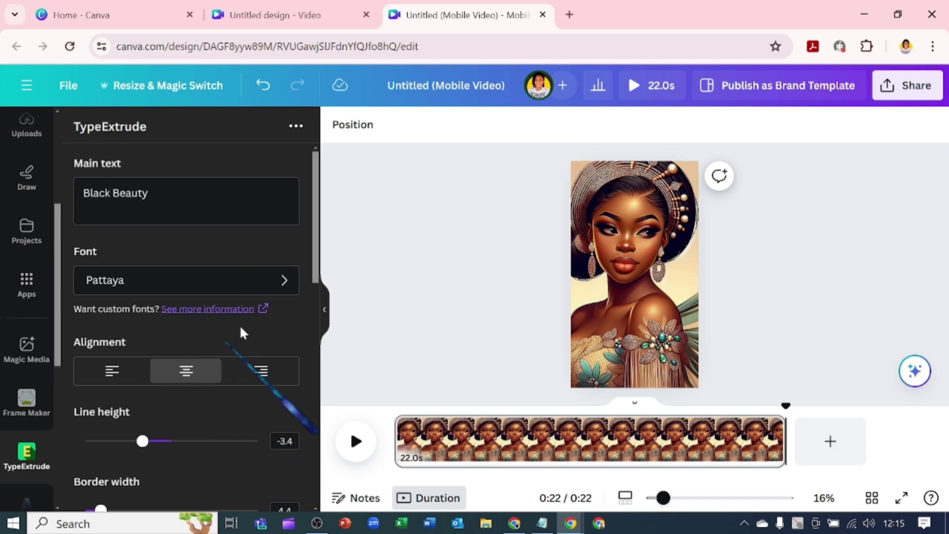